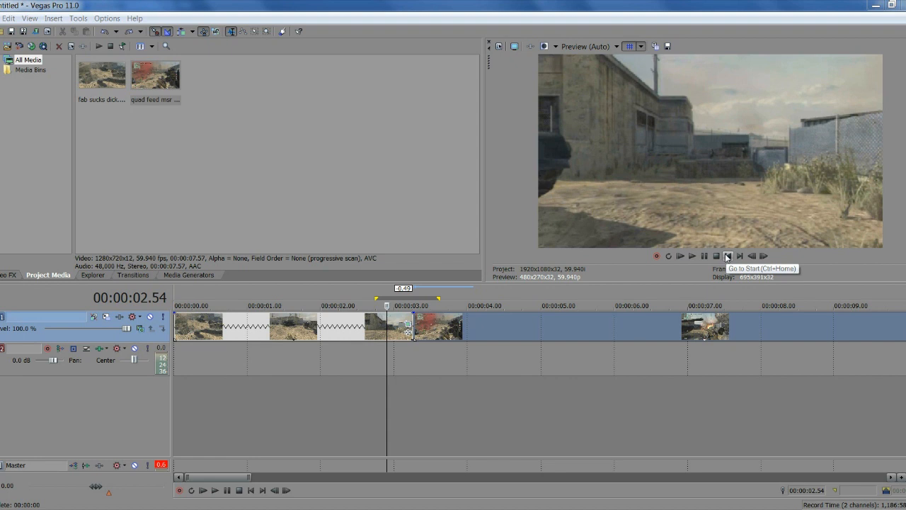
# Check the frame at 3.16 s, then play the montage from the start and pause at 00:00:04.02
pyautogui.click(727, 257)
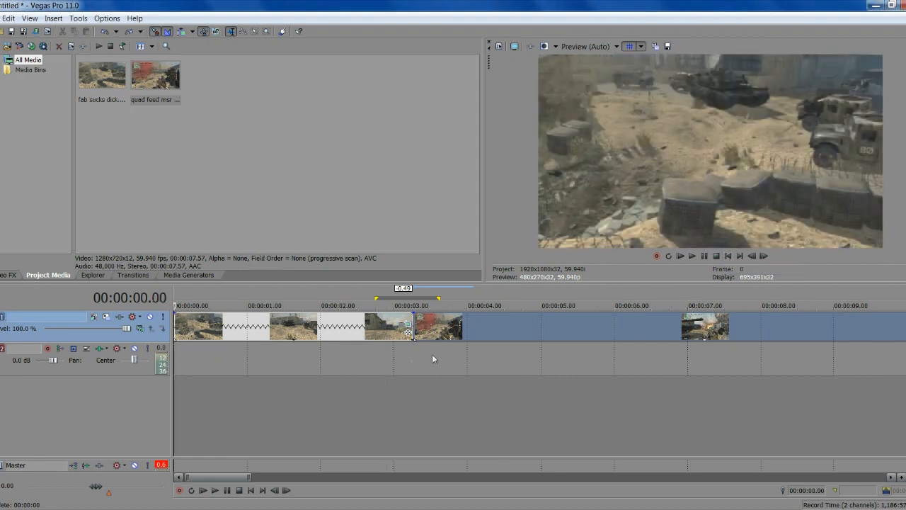
pyautogui.click(413, 360)
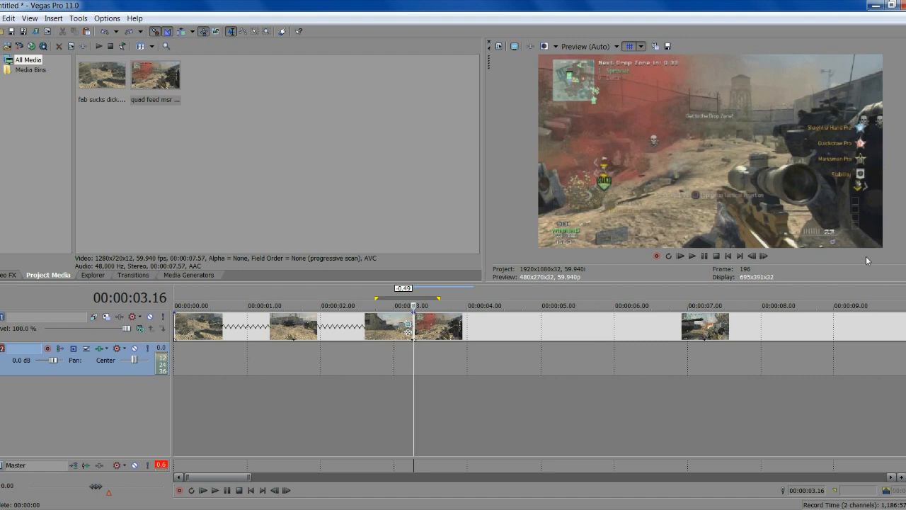
pyautogui.click(728, 256)
pyautogui.scroll(-4, 642, 334)
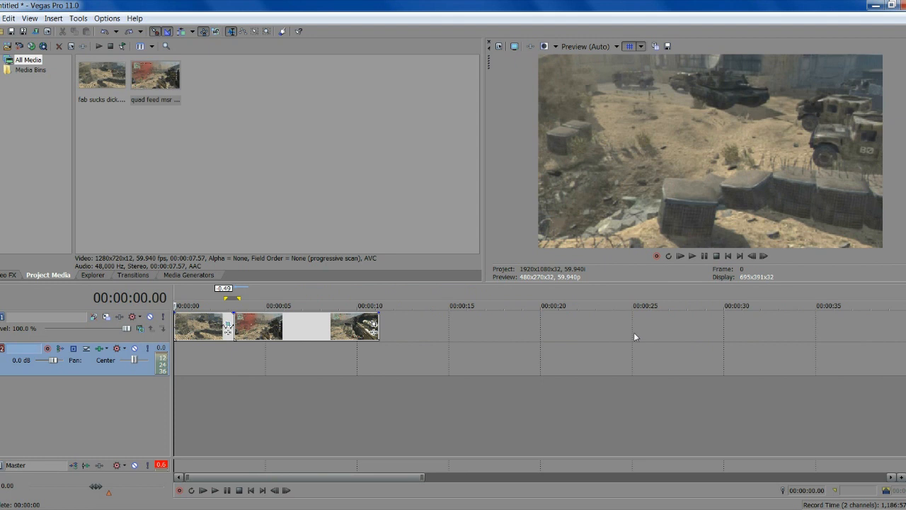
pyautogui.scroll(3, 634, 333)
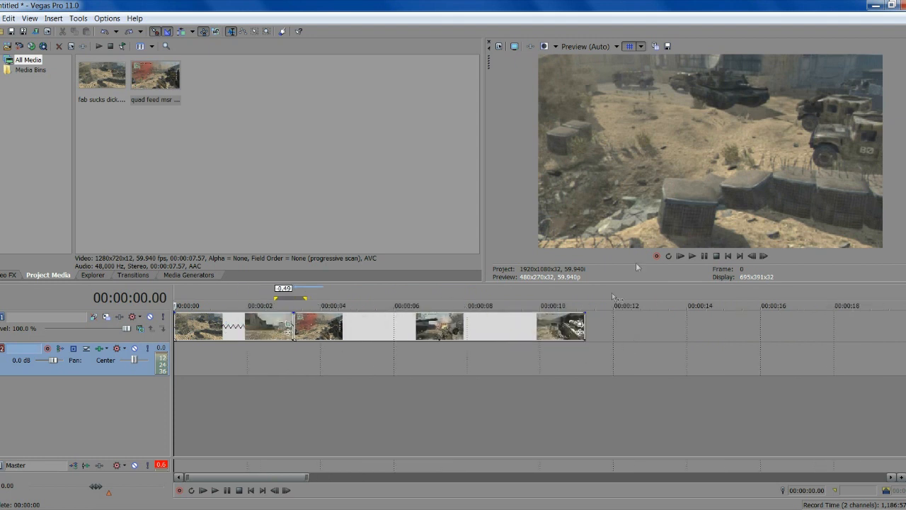
pyautogui.click(706, 256)
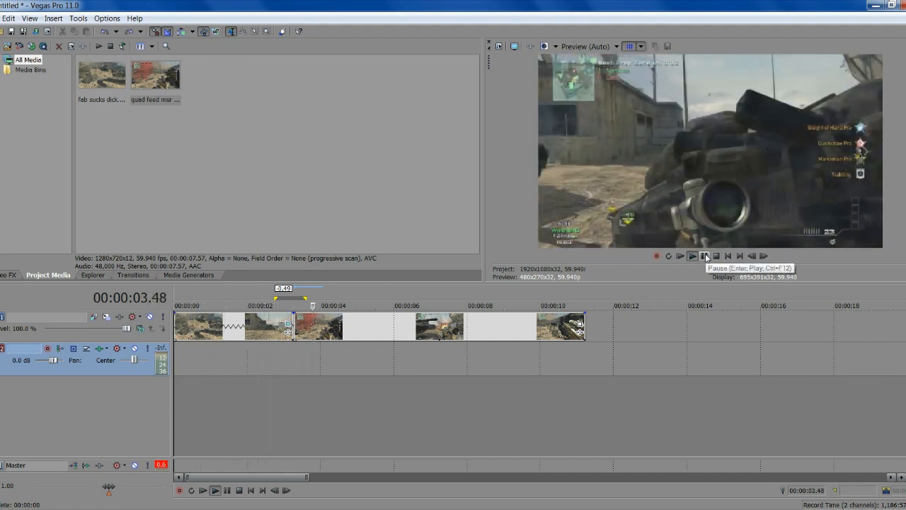
pyautogui.click(706, 256)
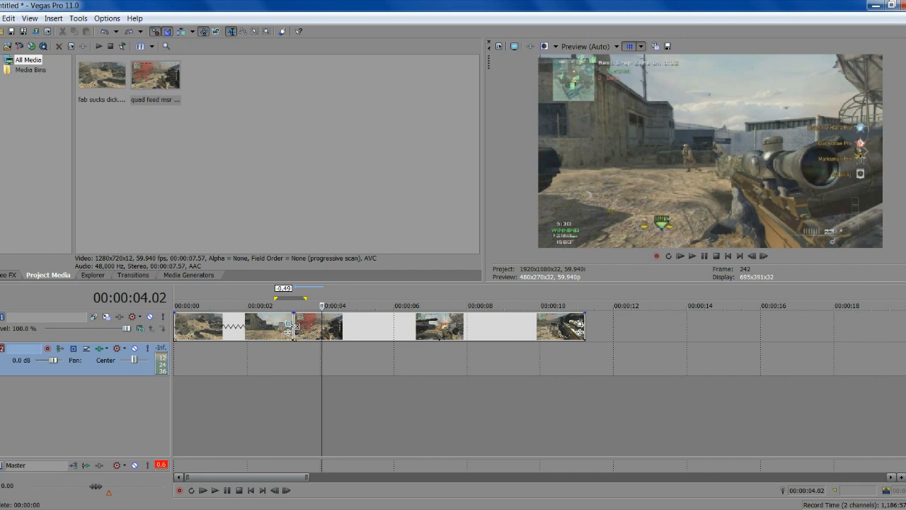
# Open a small gap after the first clip and set preview quality to Best (Full)
pyautogui.moveTo(289, 326); pyautogui.dragTo(322, 324)
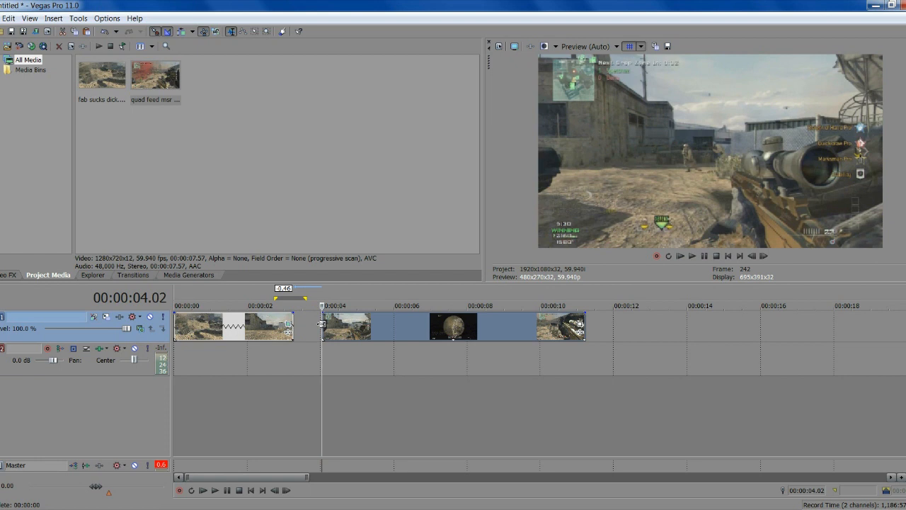
pyautogui.click(603, 48)
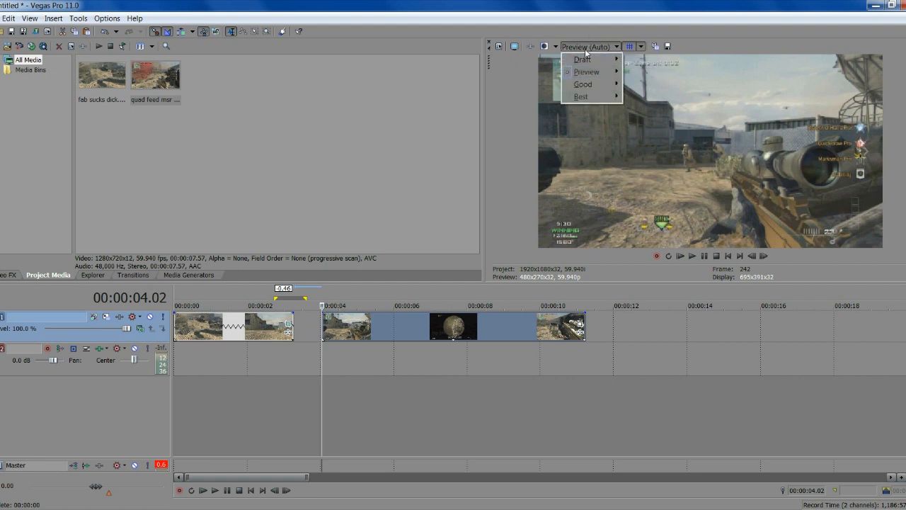
pyautogui.moveTo(580, 98)
pyautogui.click(639, 109)
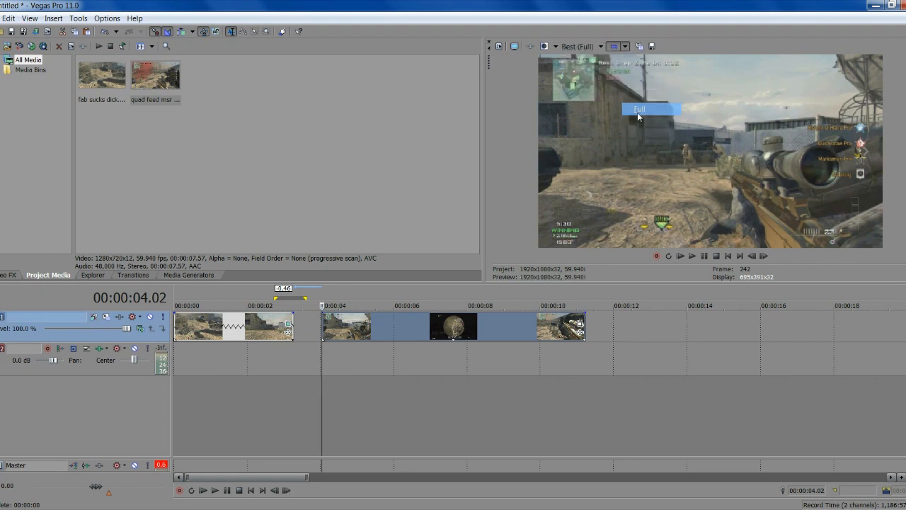
# Save the current frame as snapshot Image3.png, then return preview quality to Preview (Auto)
pyautogui.click(651, 46)
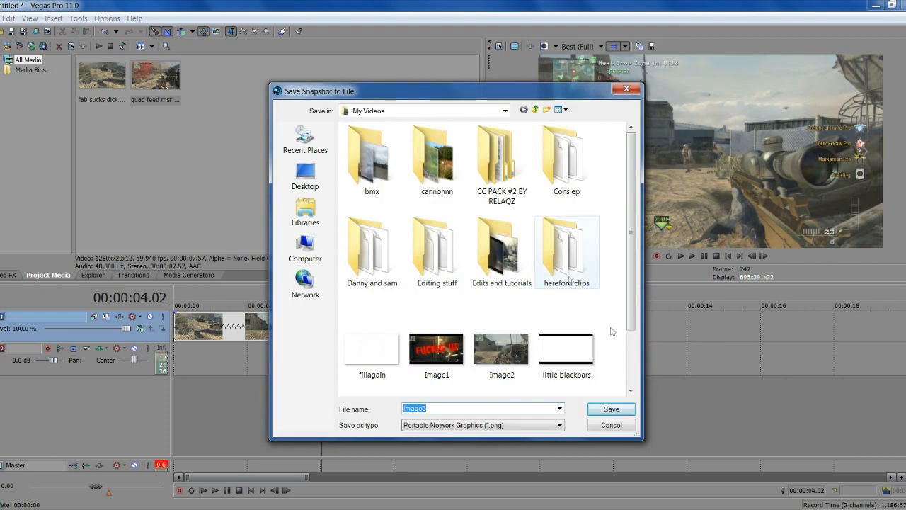
pyautogui.click(612, 410)
pyautogui.click(585, 47)
pyautogui.moveTo(585, 74)
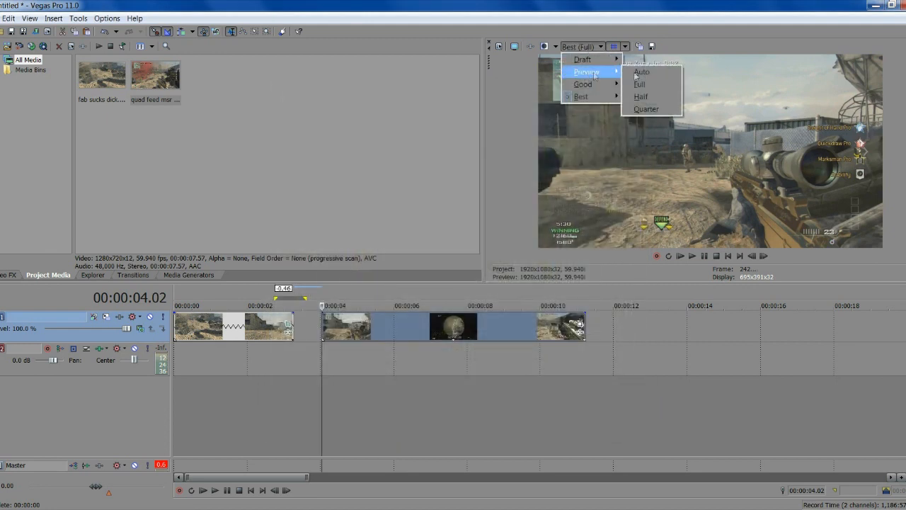
pyautogui.click(642, 72)
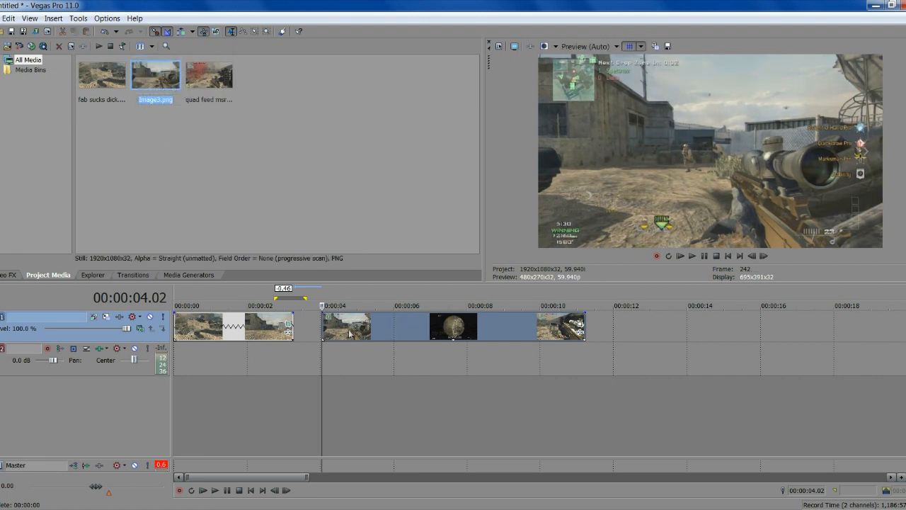
# Push the later clips about 10 seconds right and drop Image3.png into the gap
pyautogui.moveTo(335, 330); pyautogui.dragTo(784, 327)
pyautogui.moveTo(156, 77); pyautogui.dragTo(352, 328)
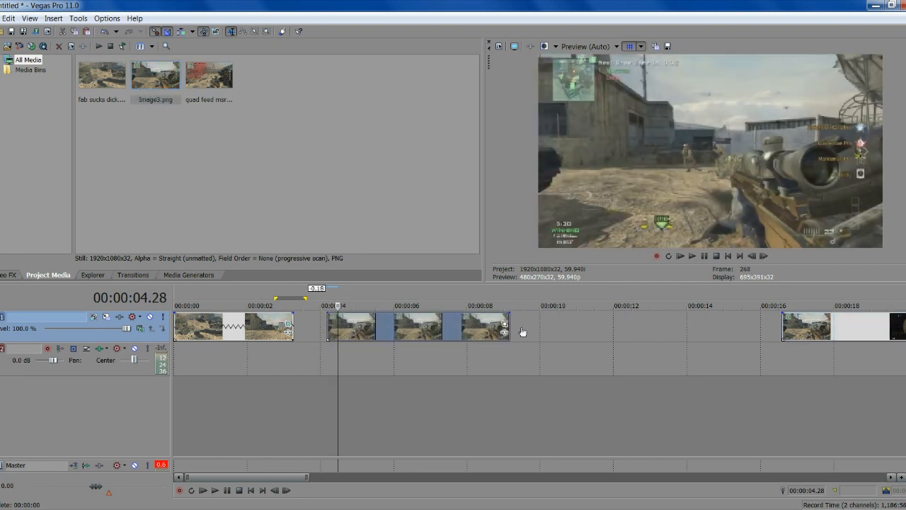
pyautogui.scroll(-4, 523, 332)
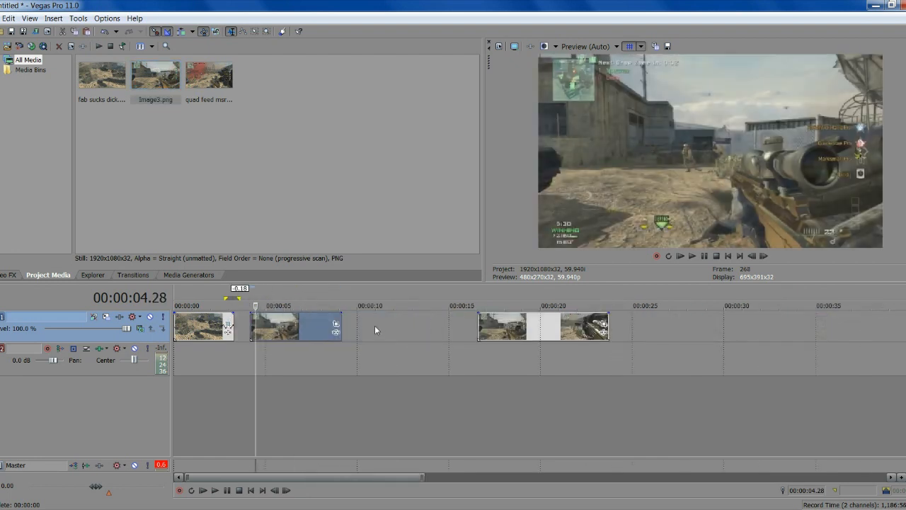
# Insert two new video tracks
pyautogui.rightClick(365, 323)
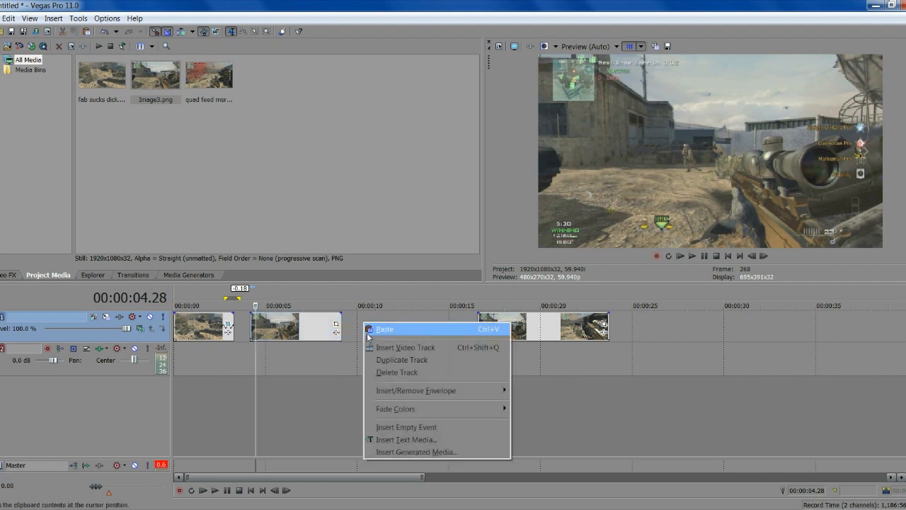
pyautogui.click(406, 347)
pyautogui.rightClick(373, 328)
pyautogui.click(386, 351)
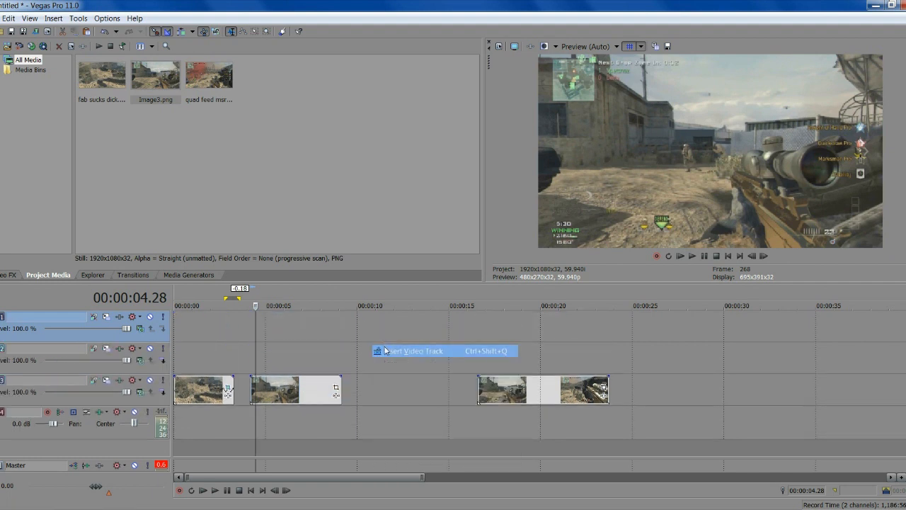
pyautogui.scroll(4, 329, 388)
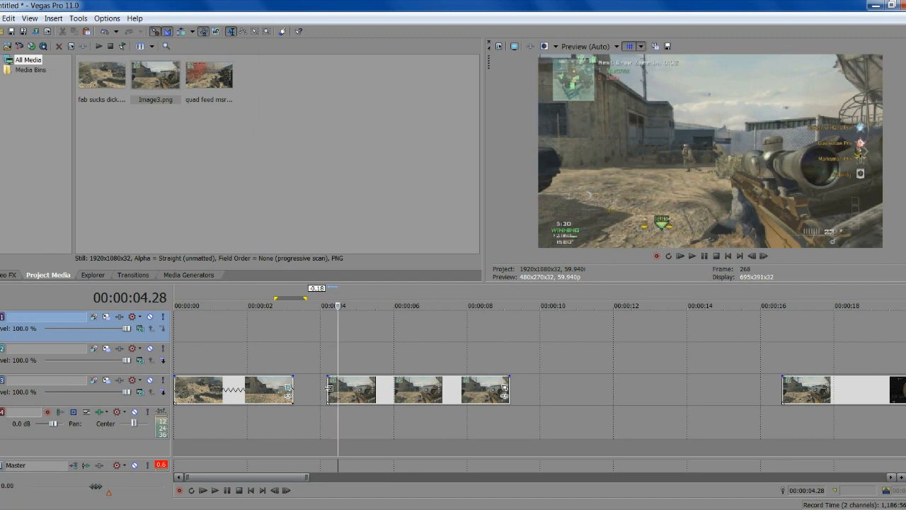
# Move the Image3 snapshot up onto track 2, overlapping the first clip's end
pyautogui.click(329, 388)
pyautogui.moveTo(361, 402); pyautogui.dragTo(281, 365)
pyautogui.scroll(3, 393, 368)
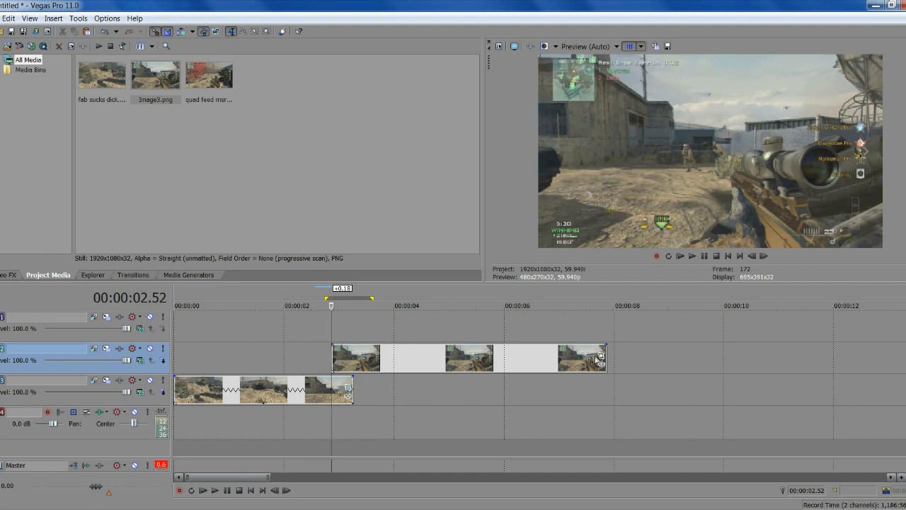
# Turn on the mask in the Image3 snapshot's Event Pan/Crop
pyautogui.click(601, 359)
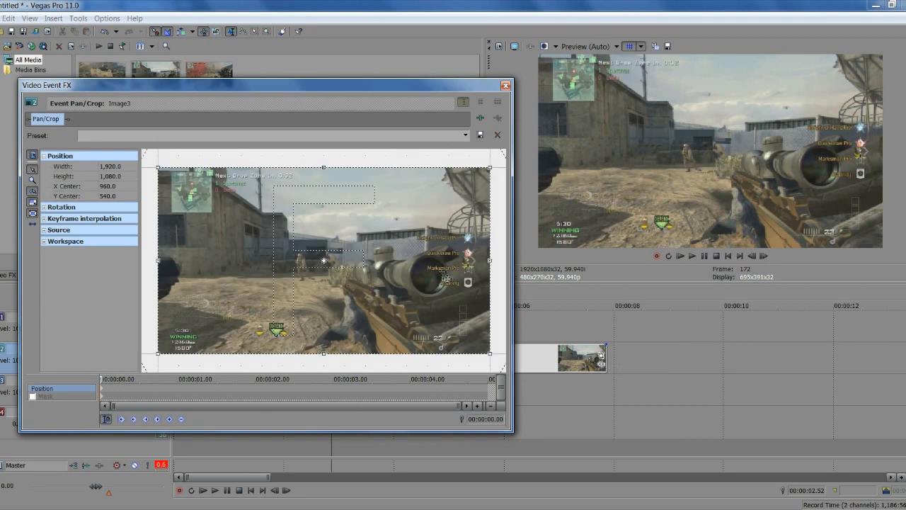
pyautogui.scroll(-1, 263, 274)
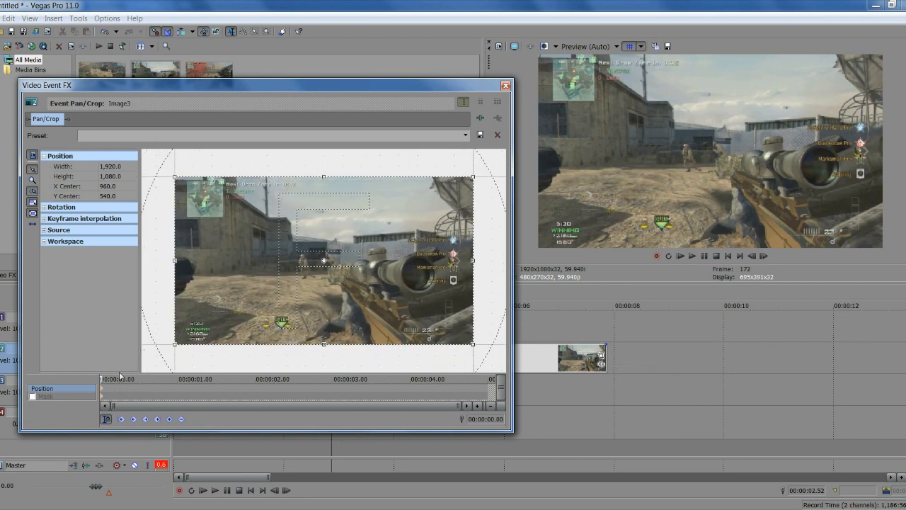
pyautogui.click(33, 397)
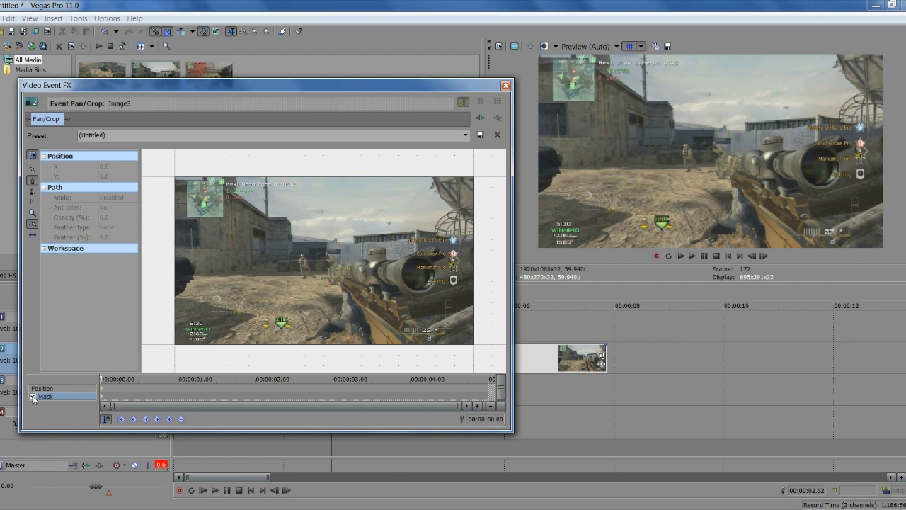
pyautogui.scroll(-2, 150, 306)
pyautogui.scroll(2, 152, 308)
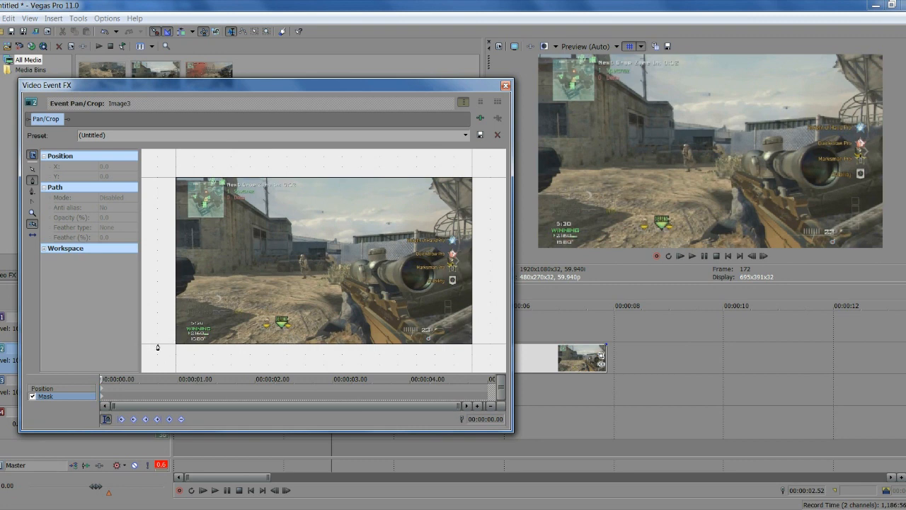
pyautogui.scroll(-2, 164, 258)
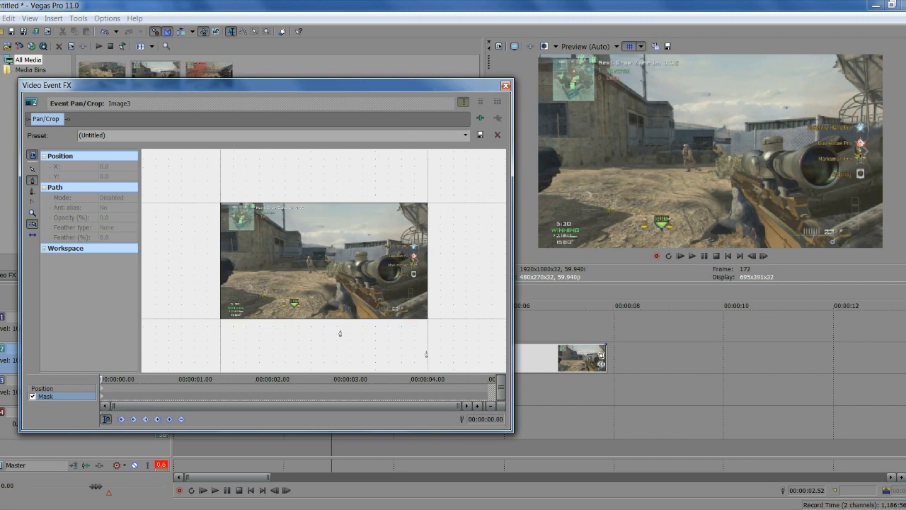
pyautogui.scroll(2, 244, 321)
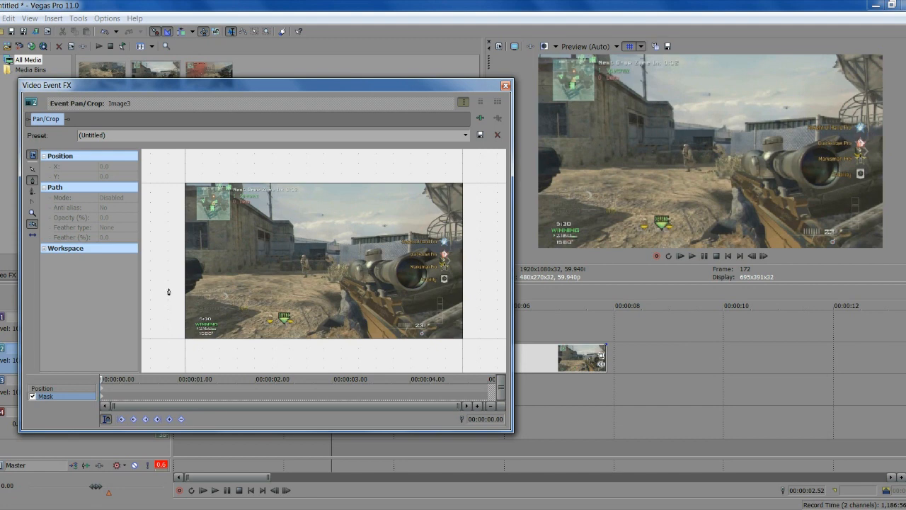
# Place mask points beyond the frame's left and right edges and above both top corners
pyautogui.click(168, 261)
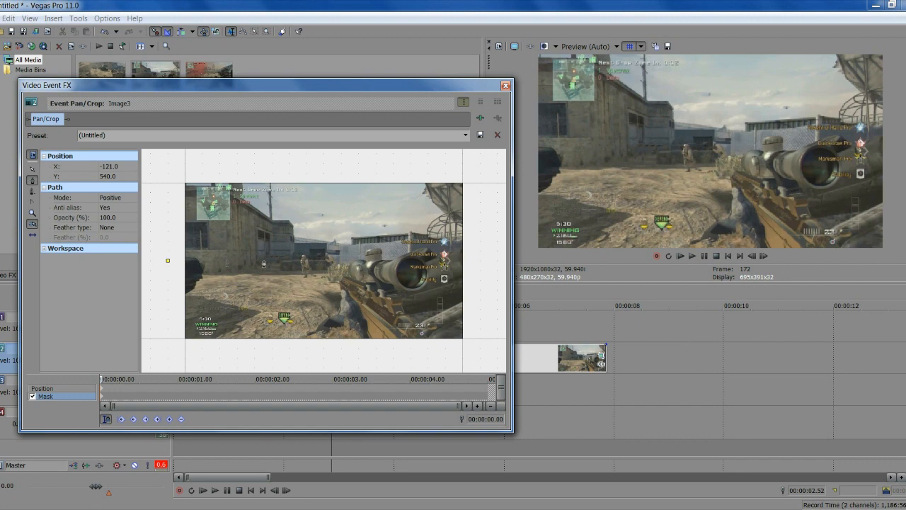
pyautogui.click(480, 261)
pyautogui.scroll(-2, 260, 248)
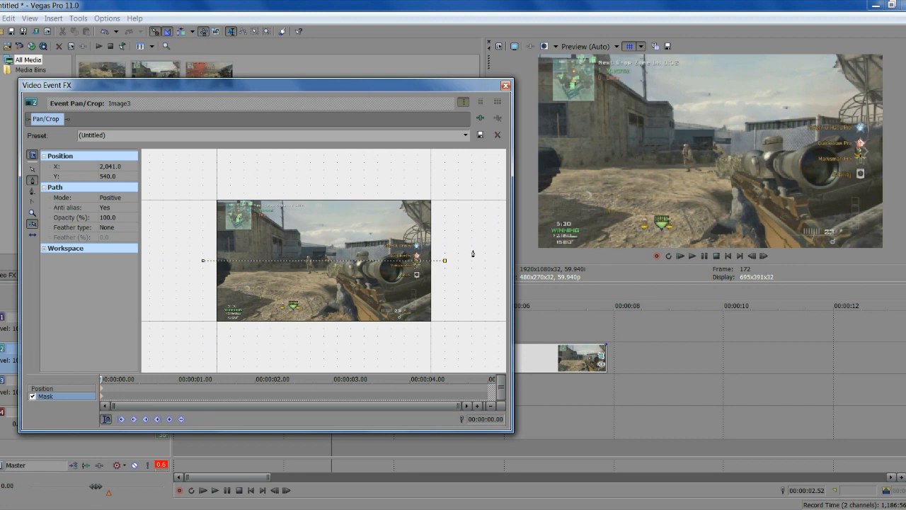
pyautogui.click(452, 182)
pyautogui.click(199, 175)
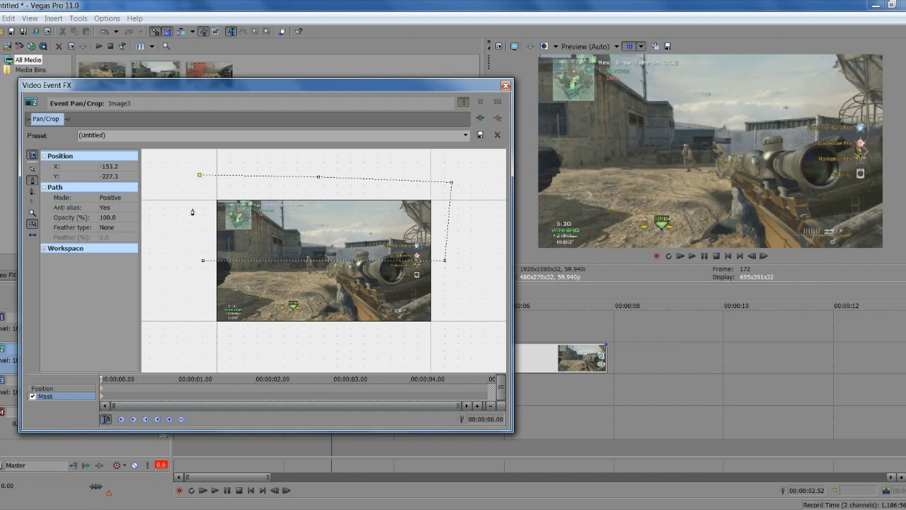
pyautogui.click(200, 231)
pyautogui.click(505, 85)
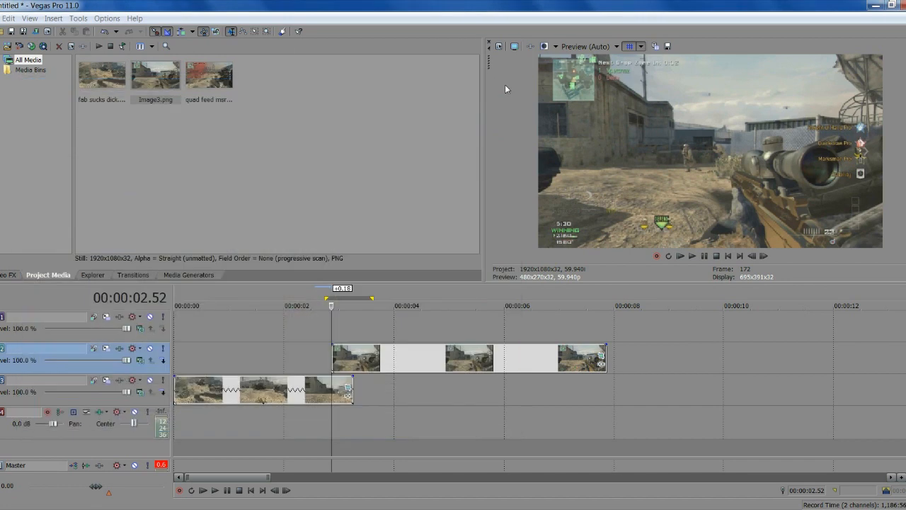
# Copy the track 2 snapshot event and paste it onto empty track 1
pyautogui.click(408, 363)
pyautogui.rightClick(407, 359)
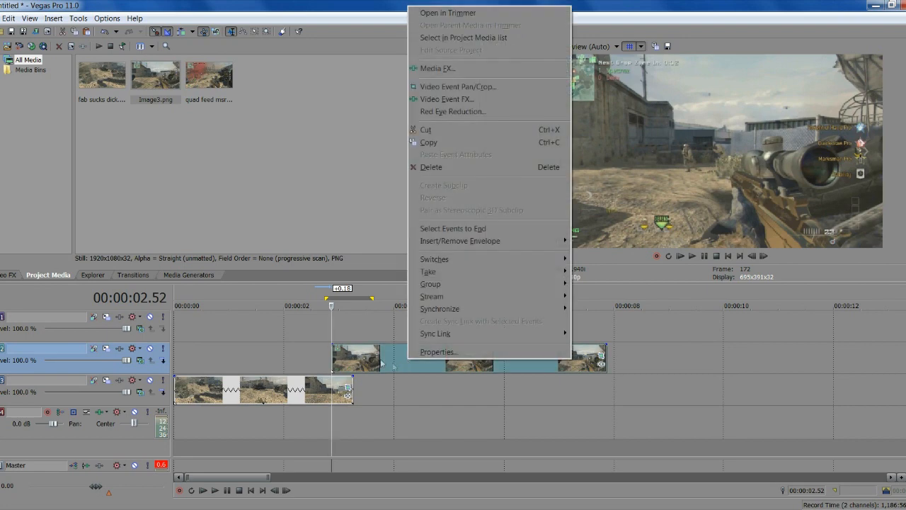
pyautogui.click(428, 142)
pyautogui.rightClick(372, 321)
pyautogui.click(393, 329)
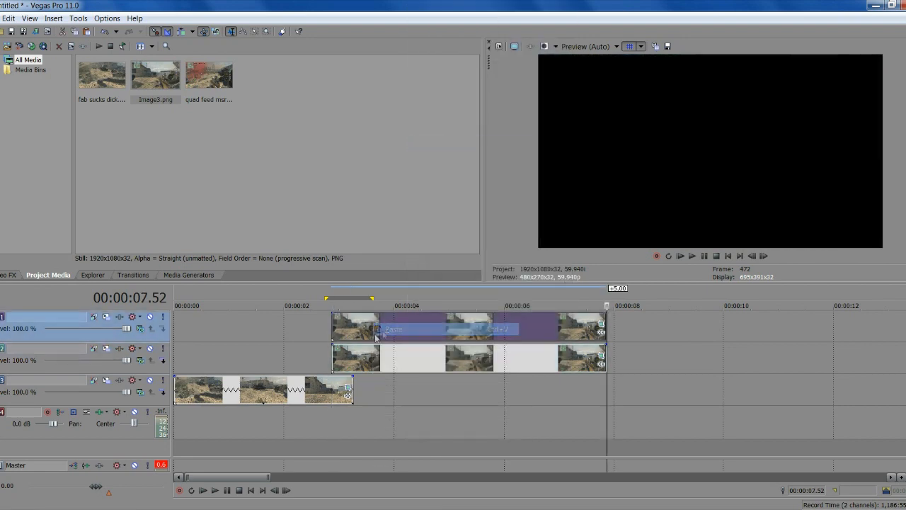
# In the track 1 copy's Pan/Crop, start a mask path with points down the image's left side
pyautogui.click(334, 334)
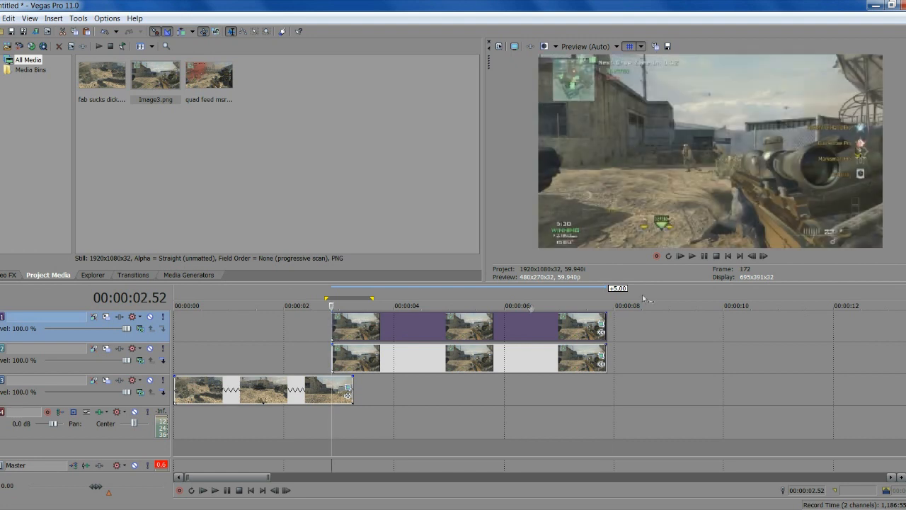
pyautogui.click(601, 325)
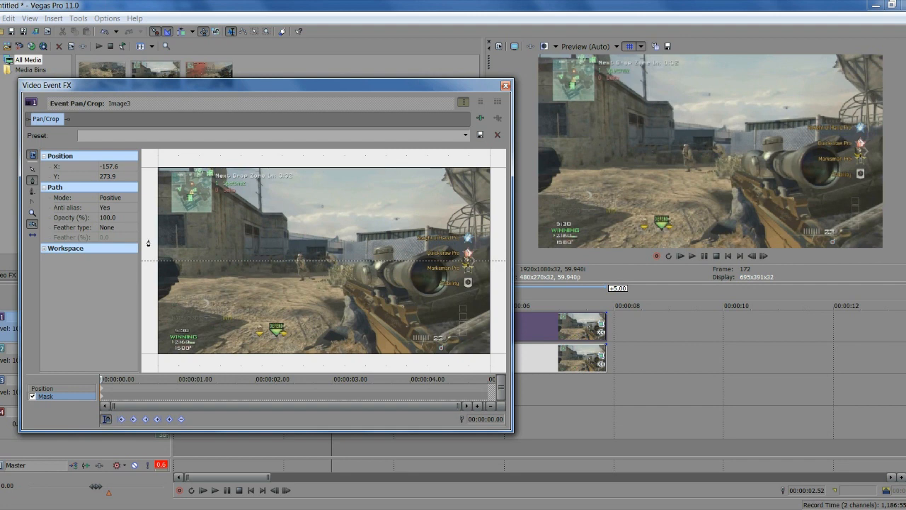
pyautogui.moveTo(148, 242); pyautogui.dragTo(195, 237)
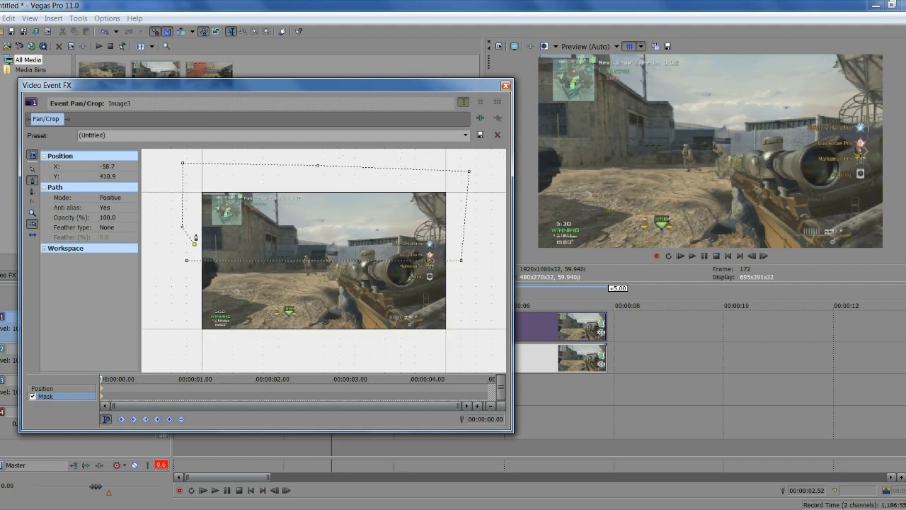
pyautogui.scroll(-1, 189, 250)
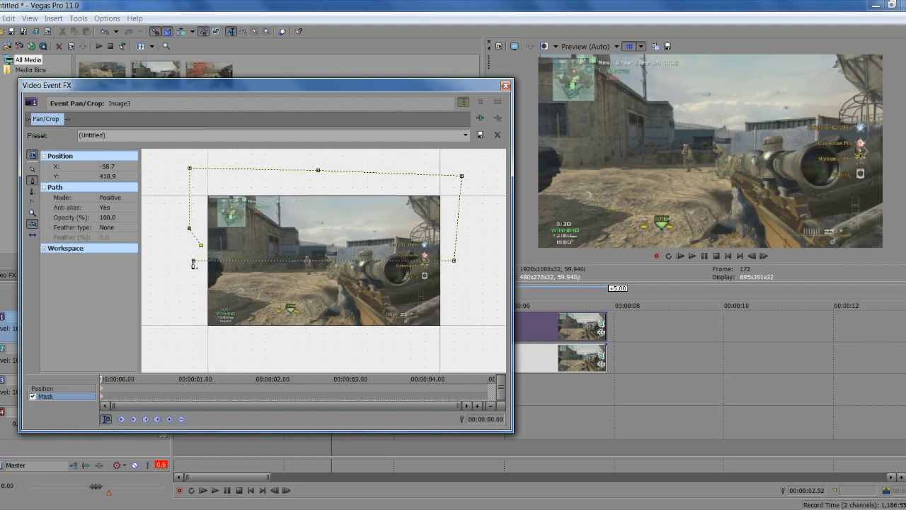
pyautogui.click(177, 244)
pyautogui.click(181, 213)
pyautogui.click(174, 169)
pyautogui.scroll(-2, 175, 169)
# Continue the mask across the top, right side and bottom, closing it on its first point
pyautogui.click(227, 168)
pyautogui.click(293, 178)
pyautogui.click(383, 175)
pyautogui.click(429, 180)
pyautogui.click(454, 213)
pyautogui.click(439, 308)
pyautogui.click(439, 346)
pyautogui.click(350, 335)
pyautogui.click(241, 330)
pyautogui.click(200, 318)
pyautogui.click(217, 284)
pyautogui.click(223, 262)
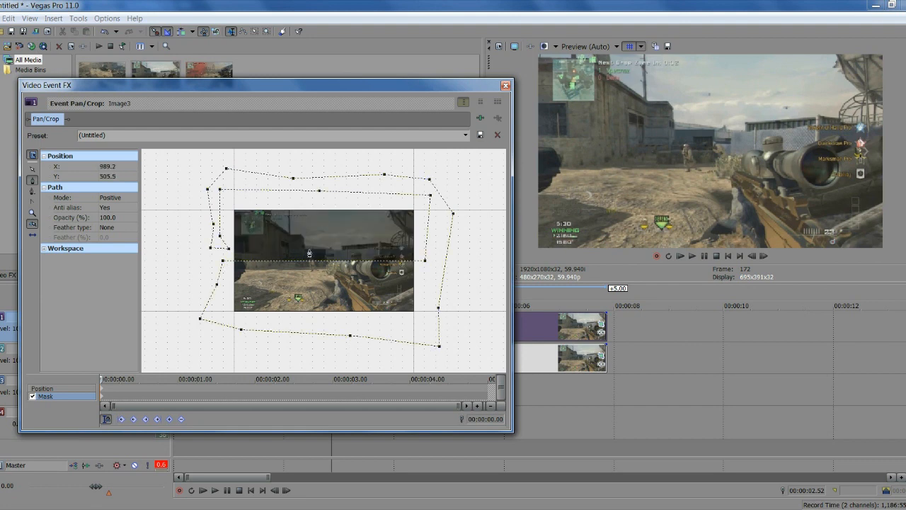
pyautogui.click(505, 85)
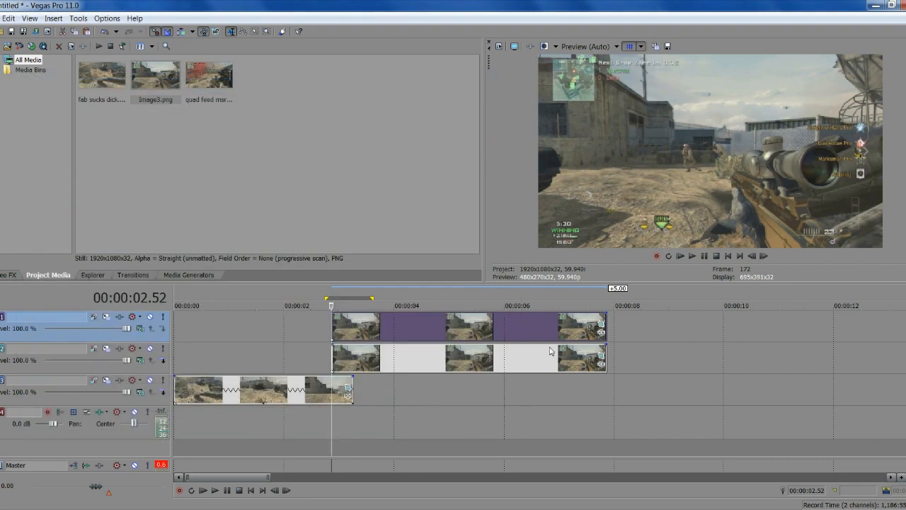
# Add and close a mask path on the track 2 snapshot event
pyautogui.click(602, 356)
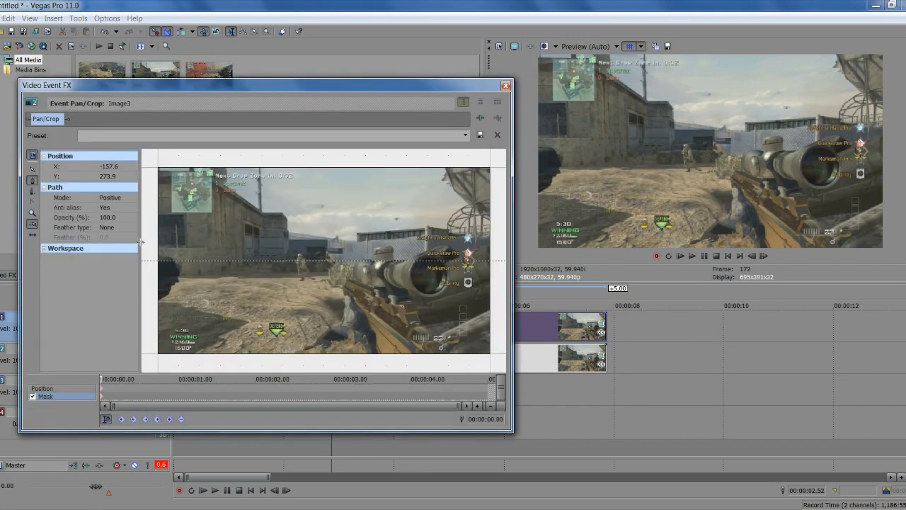
pyautogui.click(146, 245)
pyautogui.scroll(-2, 151, 246)
pyautogui.click(187, 261)
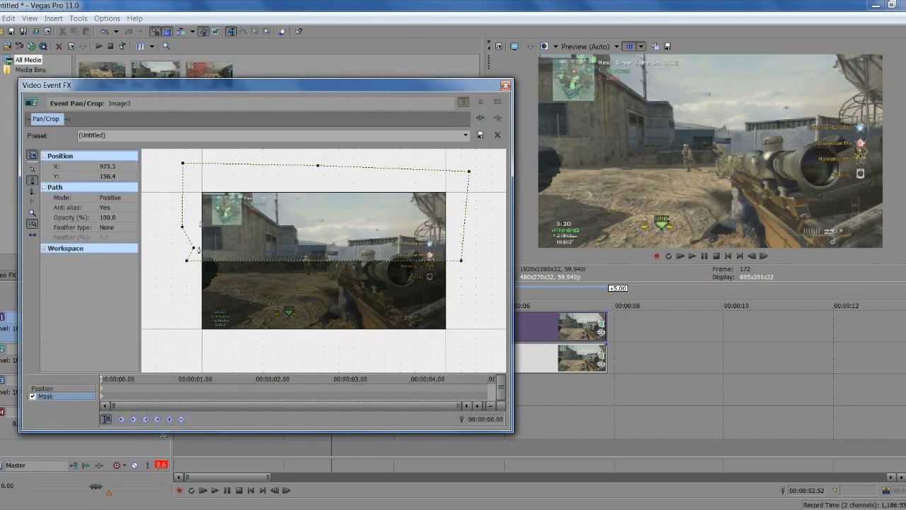
pyautogui.click(506, 85)
# Drag both snapshot events later, offsetting the track 1 copy after track 2's
pyautogui.moveTo(366, 369); pyautogui.dragTo(453, 359)
pyautogui.moveTo(452, 330); pyautogui.dragTo(529, 333)
pyautogui.click(418, 329)
pyautogui.moveTo(437, 369); pyautogui.dragTo(445, 335)
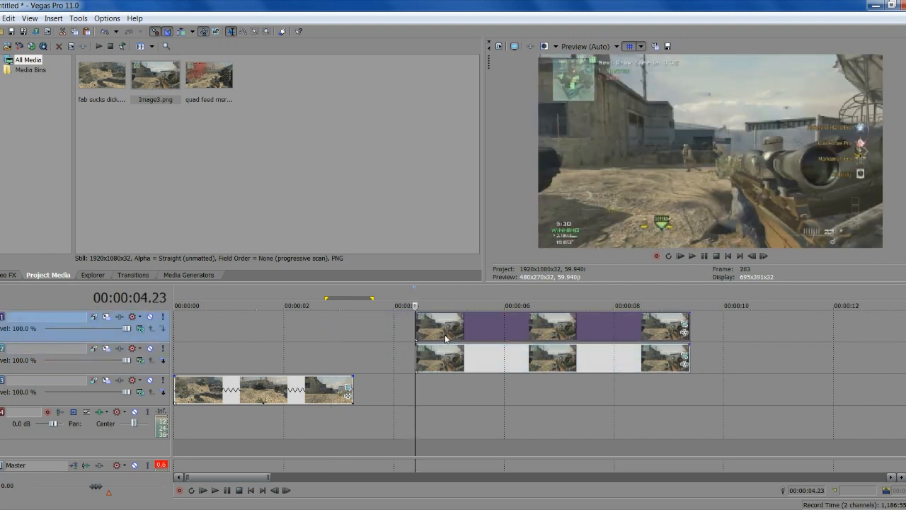
pyautogui.scroll(2, 506, 386)
pyautogui.scroll(-3, 502, 386)
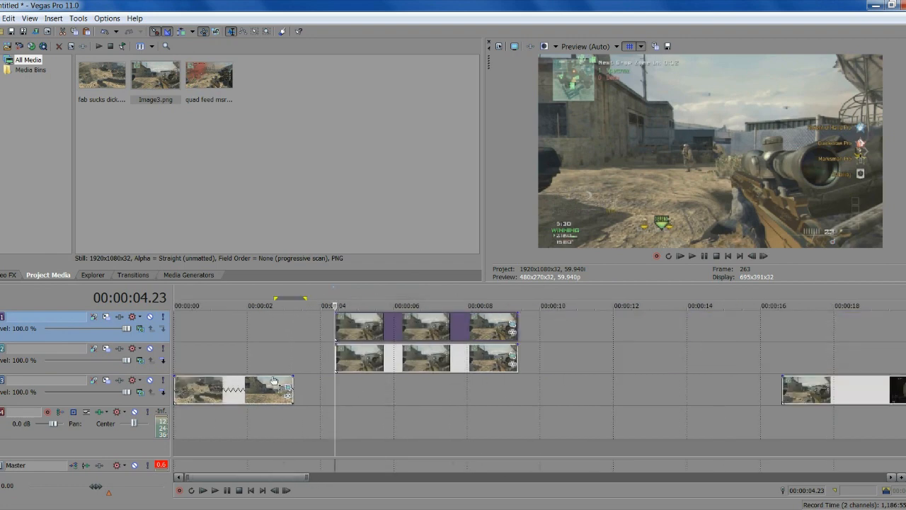
# Pull the events back toward 00:00:02.41 so track 2's strip starts at about 00:00:02.49, then reopen its Pan/Crop
pyautogui.click(273, 349)
pyautogui.moveTo(371, 363); pyautogui.dragTo(317, 365)
pyautogui.moveTo(353, 332); pyautogui.dragTo(333, 331)
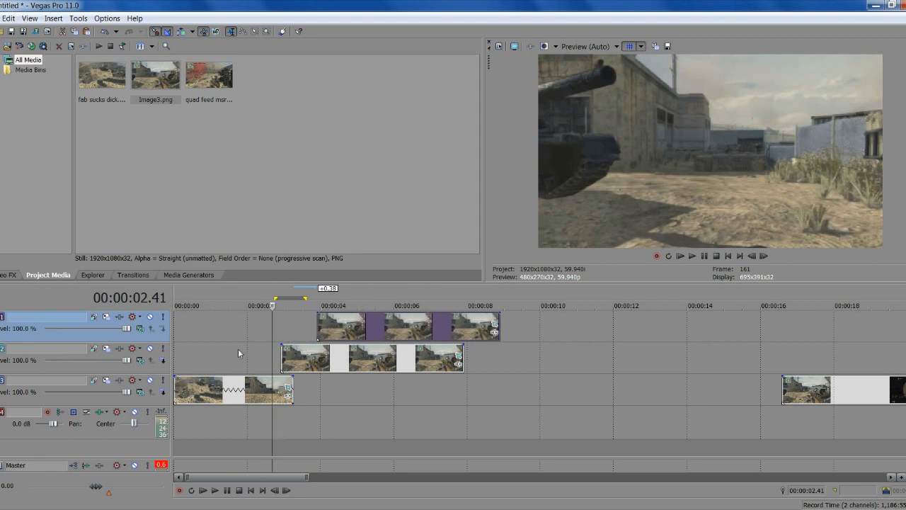
pyautogui.click(281, 354)
pyautogui.scroll(3, 431, 374)
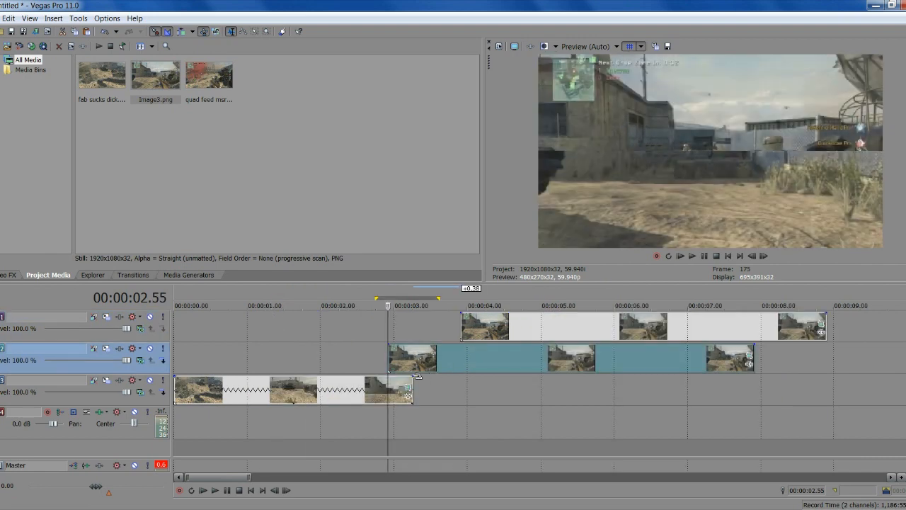
pyautogui.moveTo(747, 364); pyautogui.dragTo(740, 364)
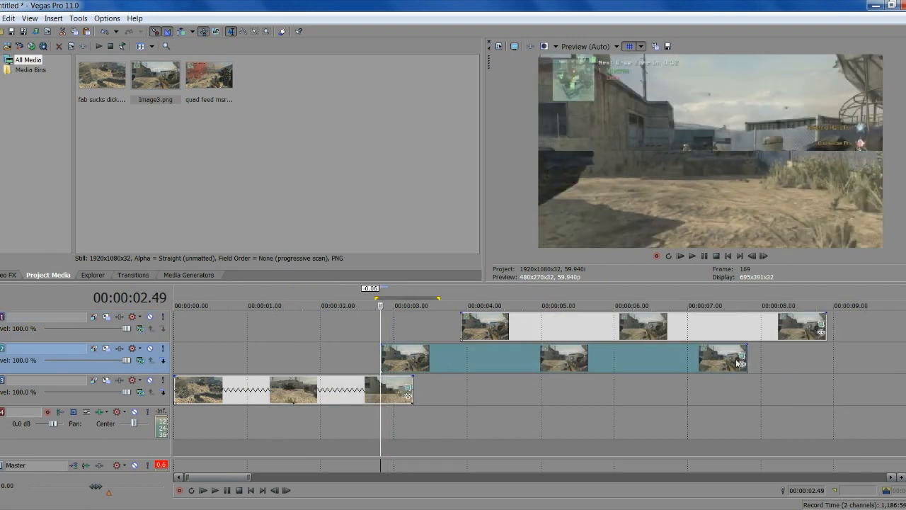
pyautogui.click(741, 364)
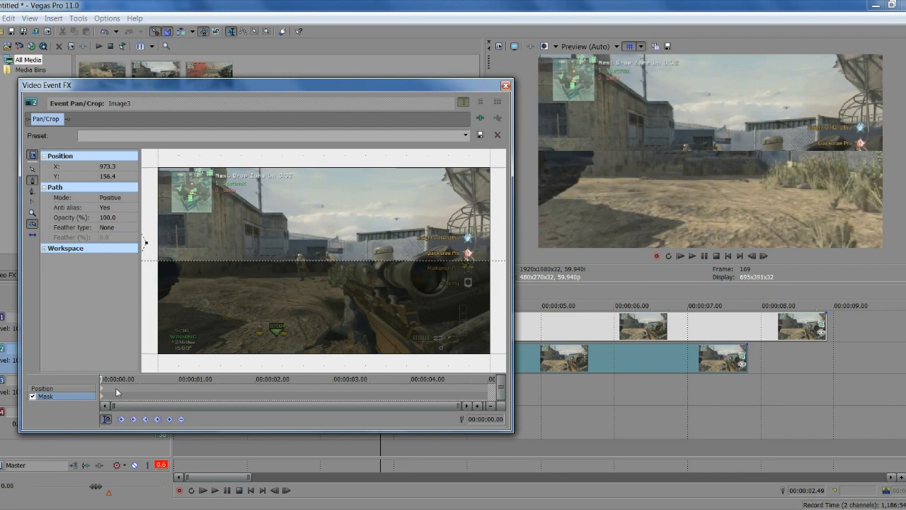
# At the event's start, drag the Position frame so the image sits off-frame (X Center -960)
pyautogui.click(117, 391)
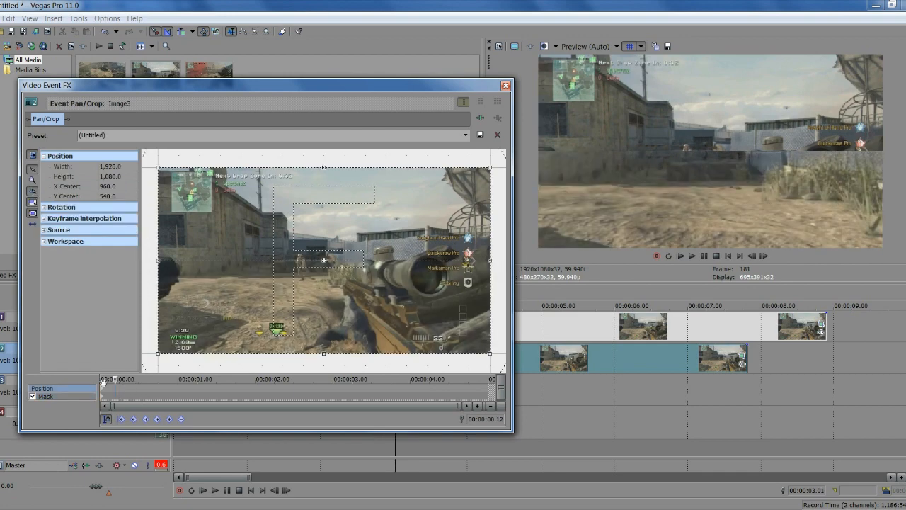
pyautogui.click(104, 391)
pyautogui.scroll(-2, 179, 310)
pyautogui.scroll(1, 180, 311)
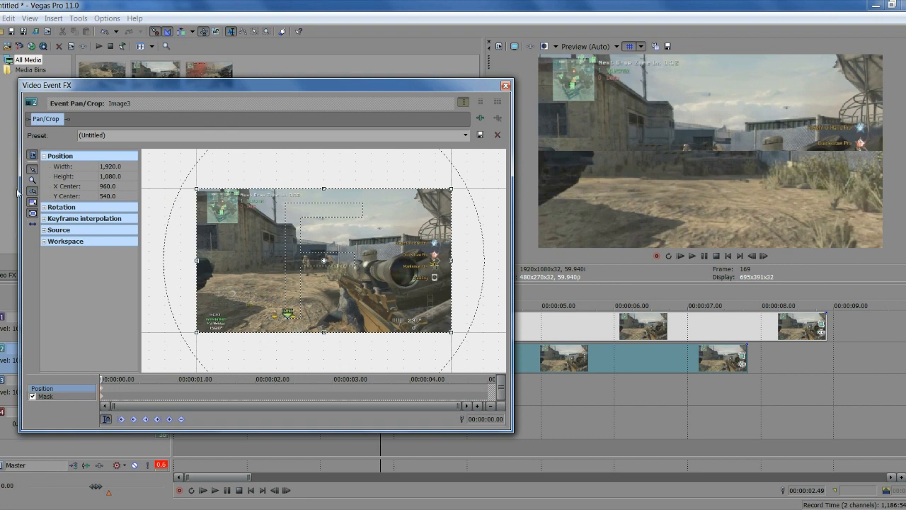
pyautogui.scroll(-2, 247, 259)
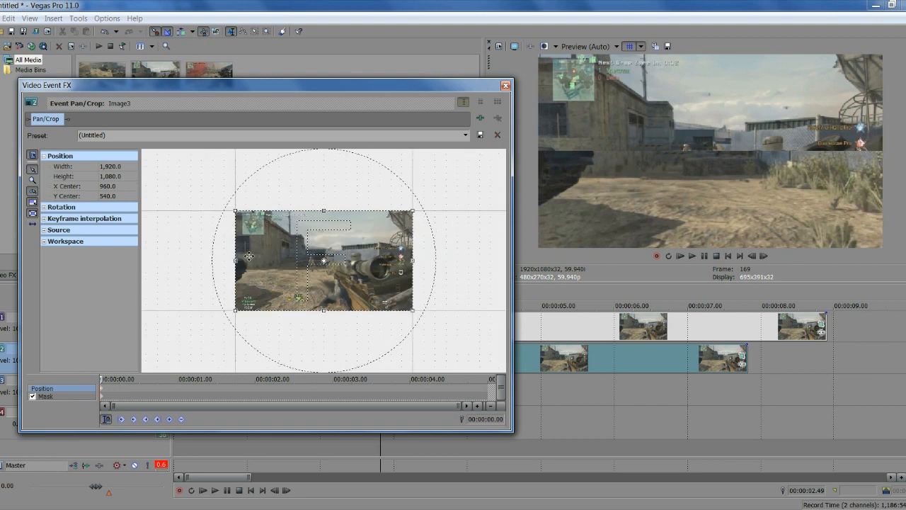
pyautogui.scroll(-1, 249, 256)
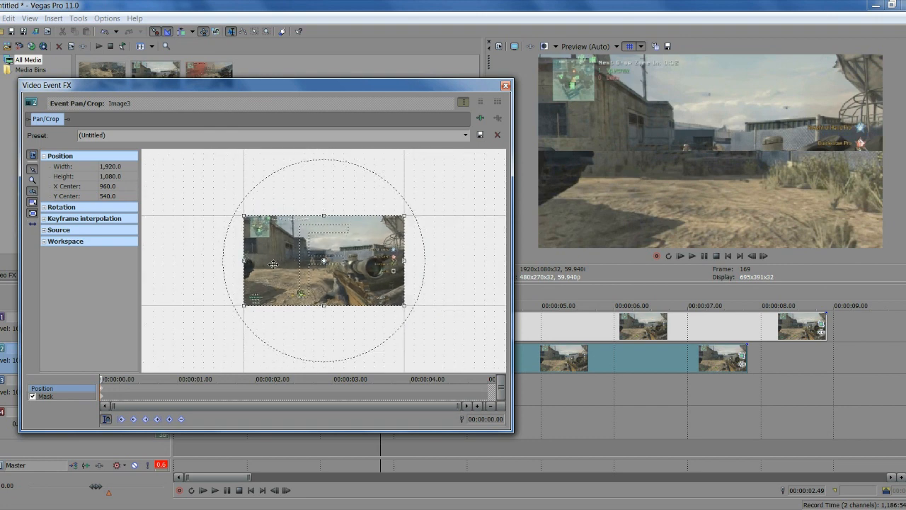
pyautogui.moveTo(273, 264); pyautogui.dragTo(164, 279)
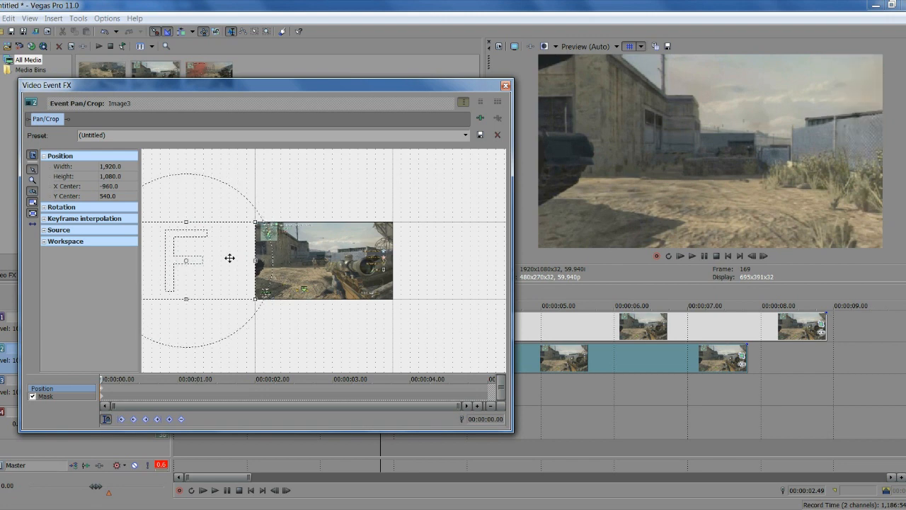
pyautogui.scroll(5, 257, 265)
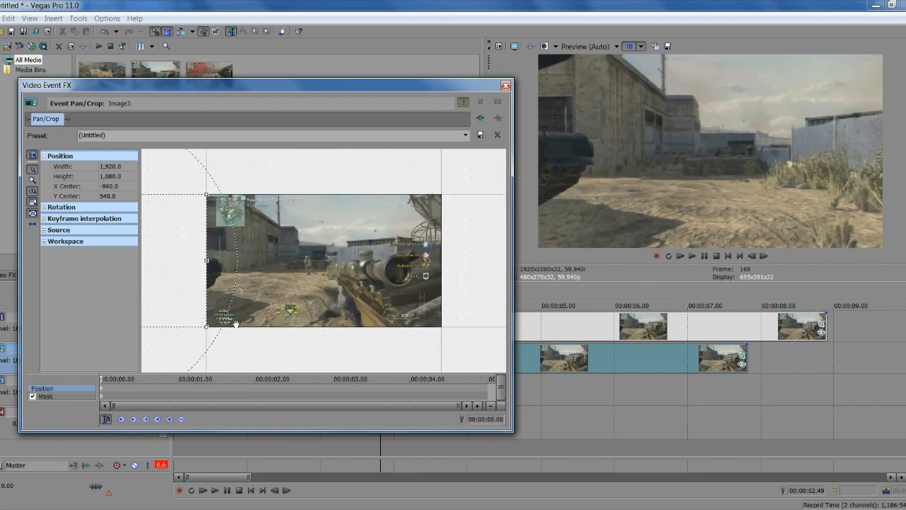
pyautogui.scroll(-4, 222, 236)
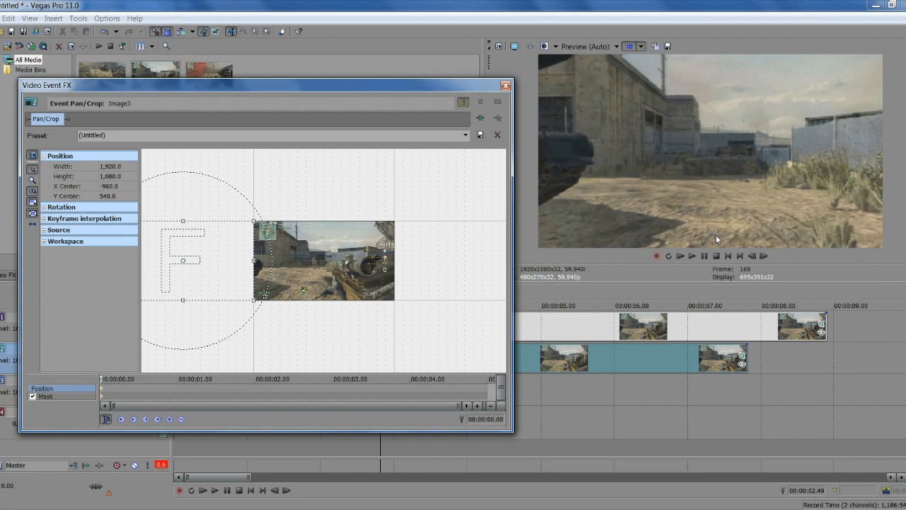
# Advance to 0.10 s and recentre the frame at X Center 960
pyautogui.click(764, 257)
pyautogui.click(764, 256)
pyautogui.click(764, 256)
pyautogui.click(764, 257)
pyautogui.click(764, 257)
pyautogui.click(767, 259)
pyautogui.click(767, 259)
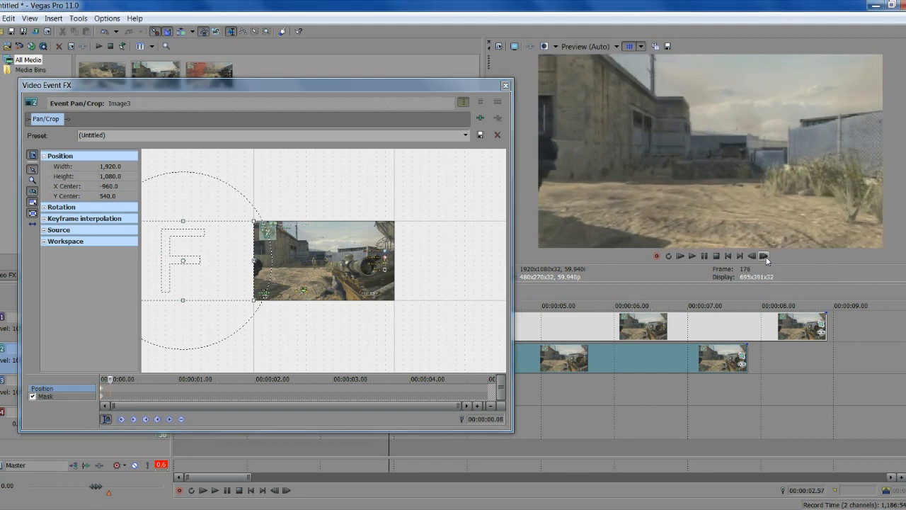
pyautogui.click(767, 259)
pyautogui.click(767, 260)
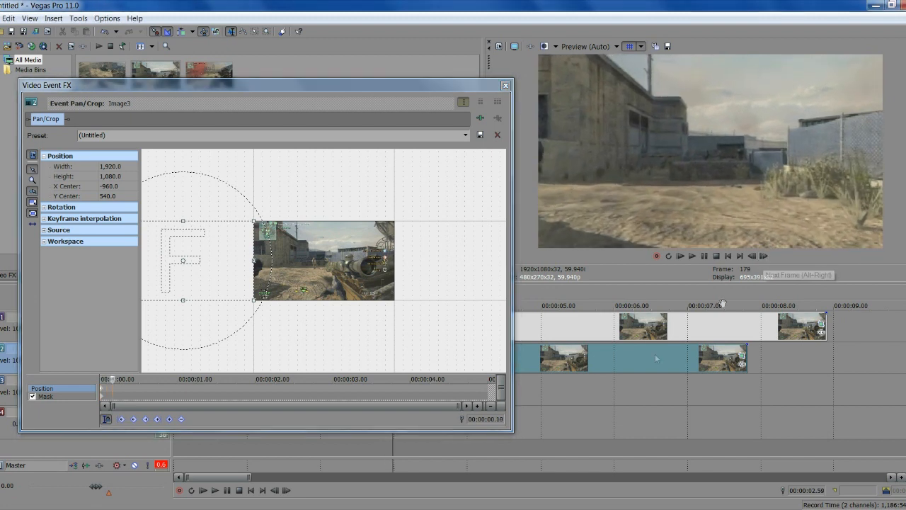
pyautogui.click(491, 420)
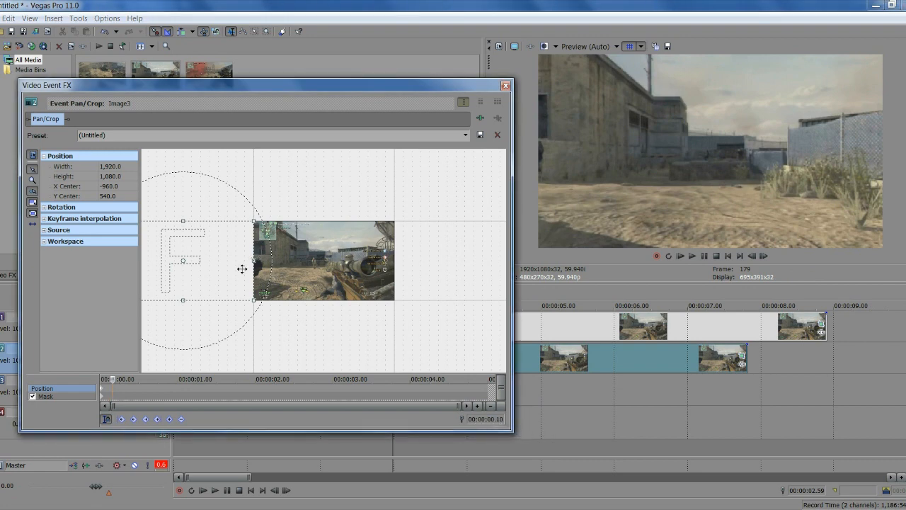
pyautogui.moveTo(222, 268); pyautogui.dragTo(363, 270)
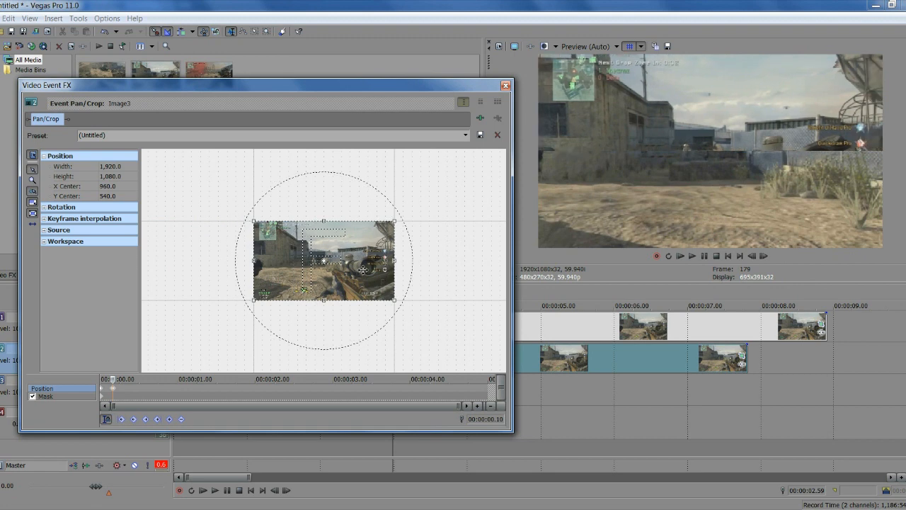
pyautogui.click(505, 85)
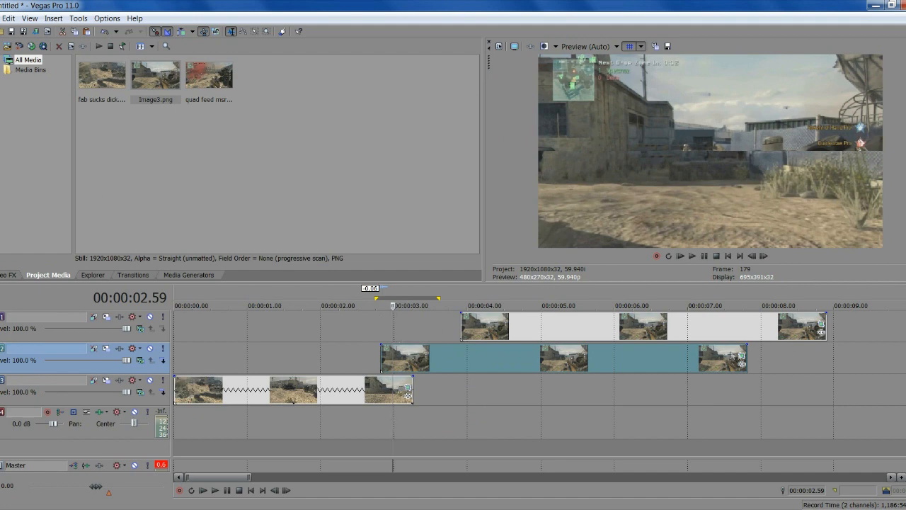
# Drag the track 1 snapshot copy earlier until it snaps at 3.00 s
pyautogui.click(741, 356)
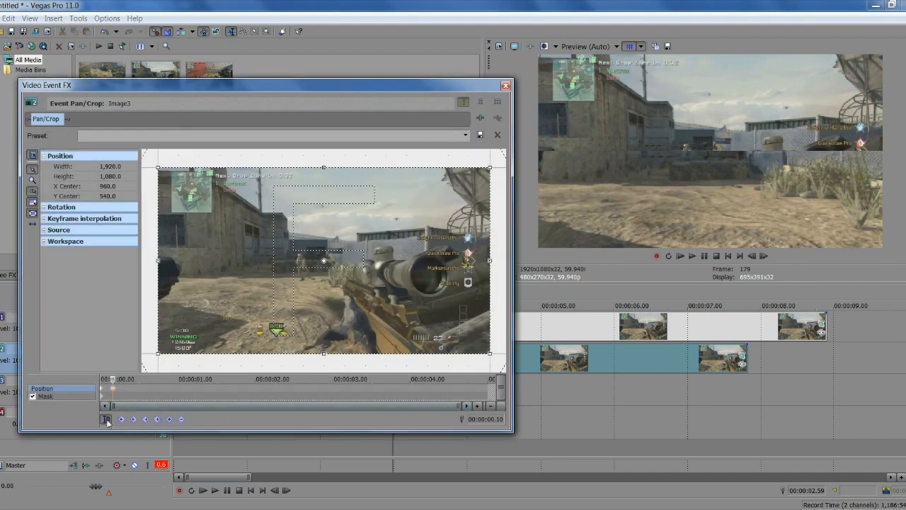
pyautogui.click(503, 87)
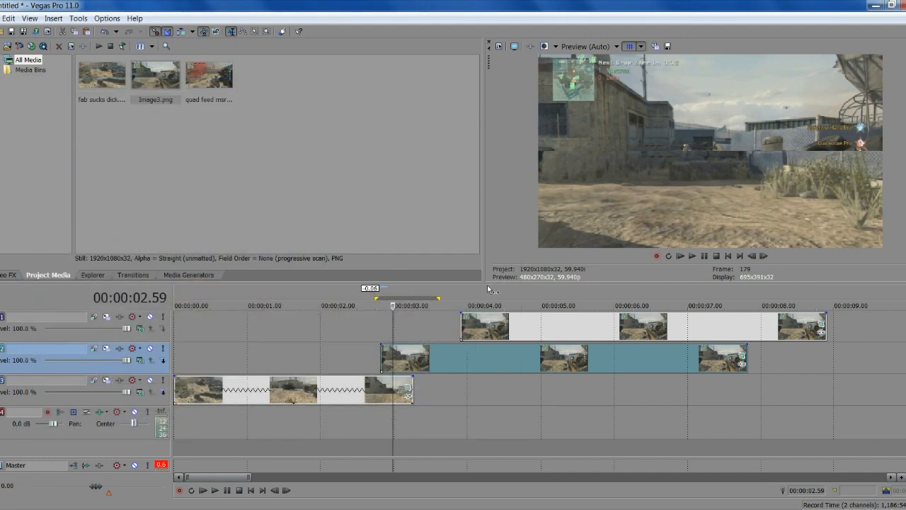
pyautogui.press('Left')
pyautogui.press('Left')
pyautogui.press('Right')
pyautogui.press('Right')
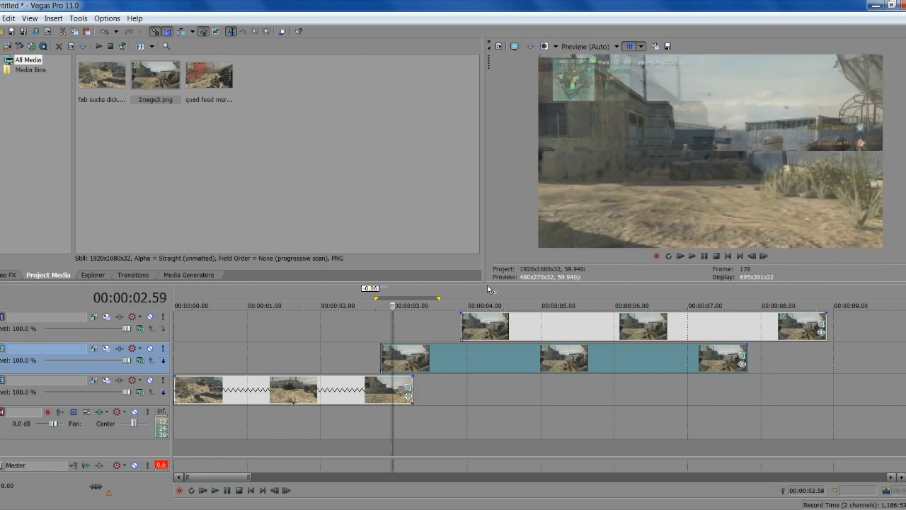
pyautogui.moveTo(482, 331); pyautogui.dragTo(414, 331)
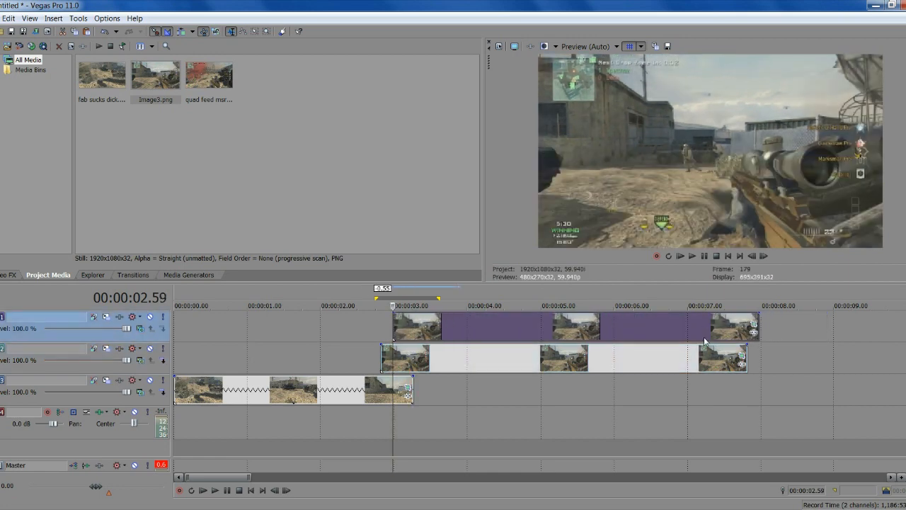
# Open the top snapshot's Pan/Crop in Position mode and step to the event's first frame
pyautogui.click(754, 323)
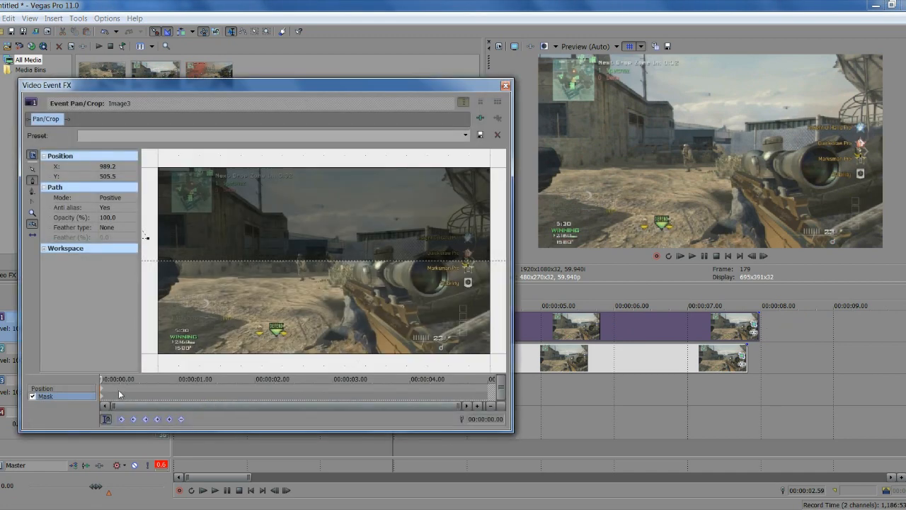
pyautogui.click(108, 389)
pyautogui.scroll(-3, 219, 285)
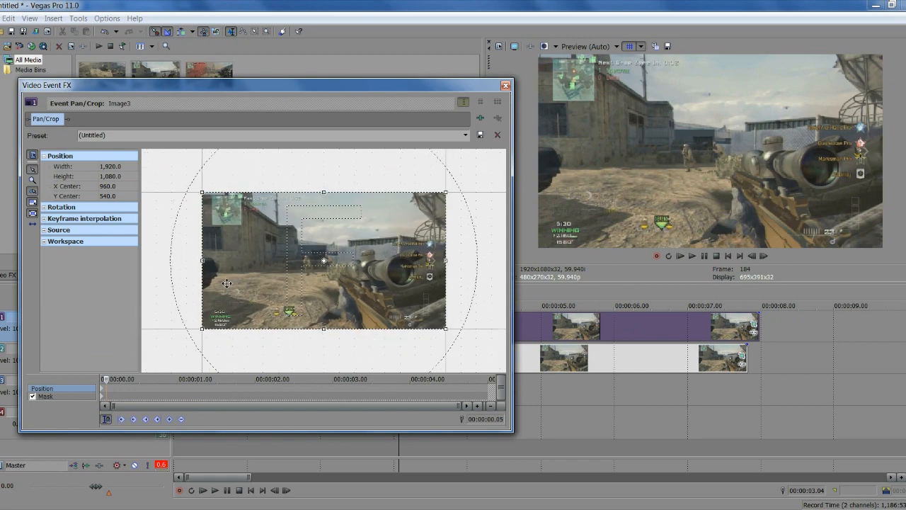
pyautogui.click(753, 257)
pyautogui.click(754, 258)
pyautogui.click(753, 258)
pyautogui.click(764, 258)
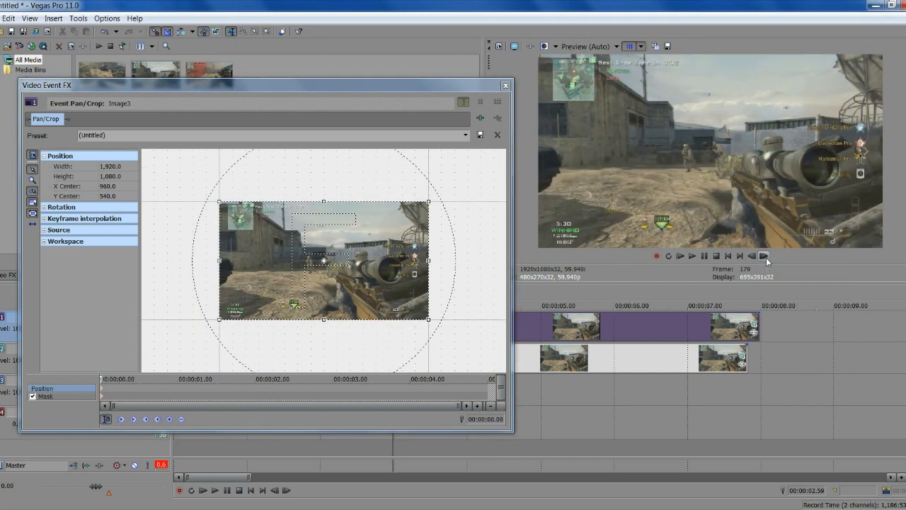
pyautogui.click(754, 258)
pyautogui.click(753, 257)
pyautogui.click(753, 257)
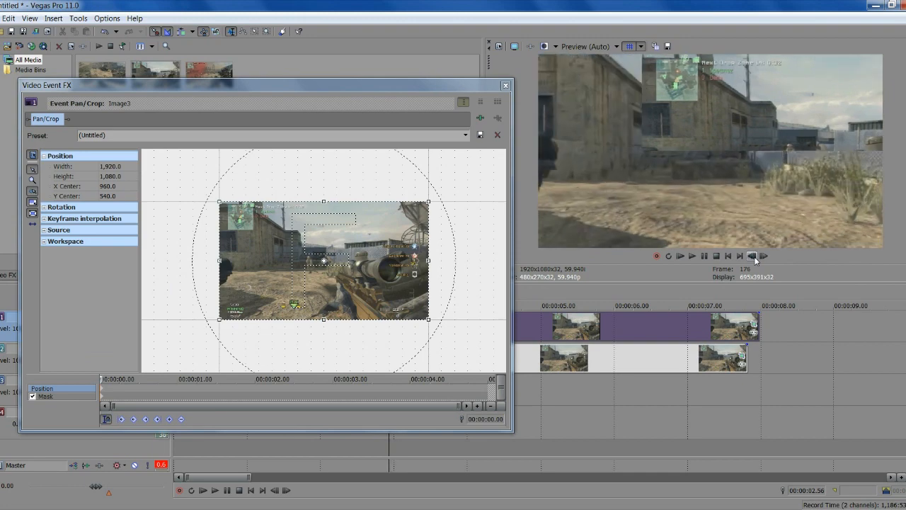
pyautogui.click(765, 256)
pyautogui.click(765, 257)
pyautogui.click(765, 256)
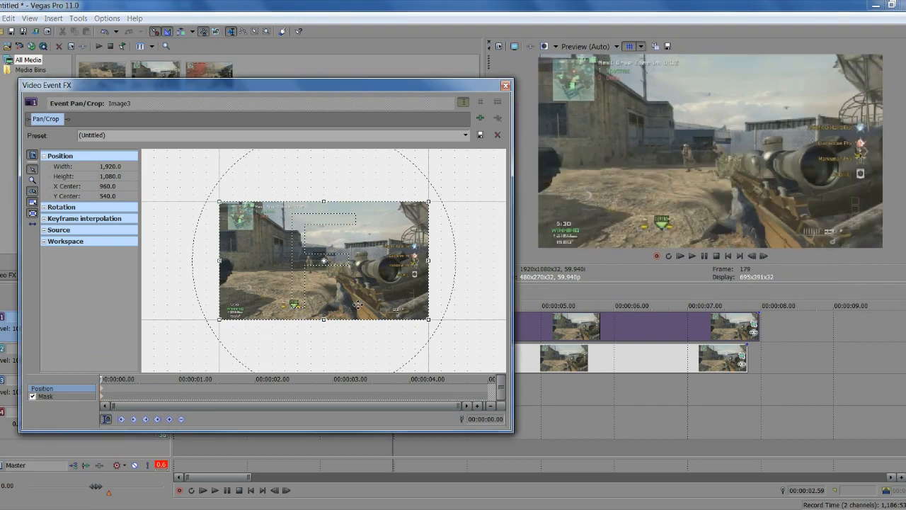
pyautogui.scroll(-2, 357, 304)
# Drag the frame so the snapshot starts off-frame at X Center 2880
pyautogui.moveTo(360, 287); pyautogui.dragTo(454, 283)
pyautogui.scroll(-2, 401, 284)
pyautogui.click(756, 256)
pyautogui.click(756, 256)
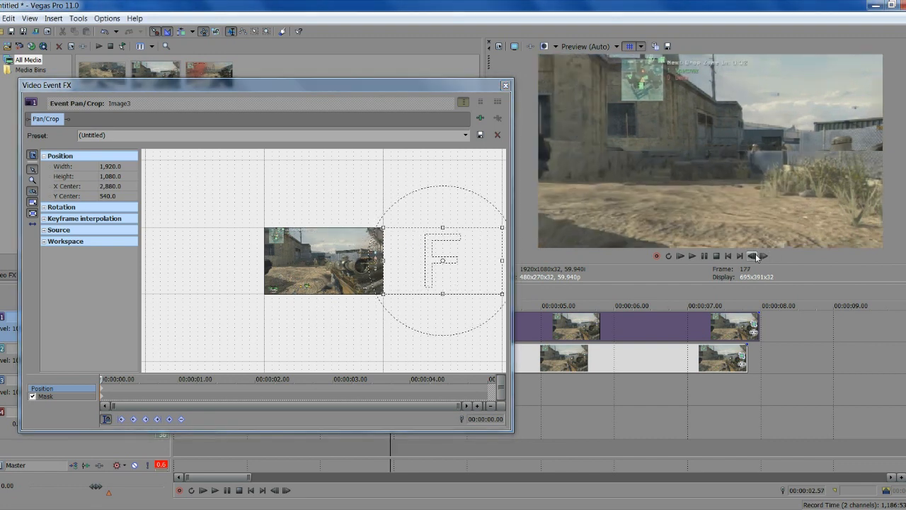
pyautogui.click(756, 257)
pyautogui.click(762, 257)
pyautogui.click(763, 257)
pyautogui.click(763, 257)
pyautogui.click(762, 257)
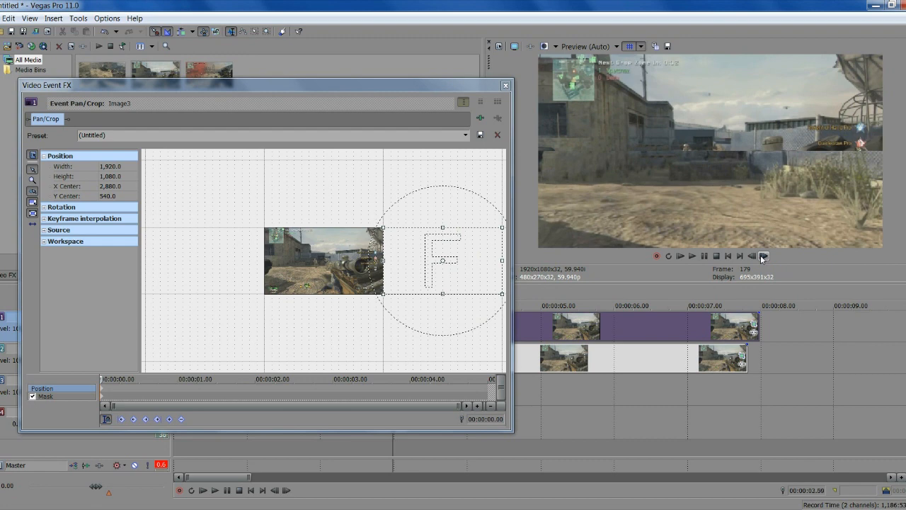
pyautogui.moveTo(421, 276)
pyautogui.mouseDown()
pyautogui.moveTo(382, 273)
pyautogui.moveTo(421, 273)
pyautogui.mouseUp()
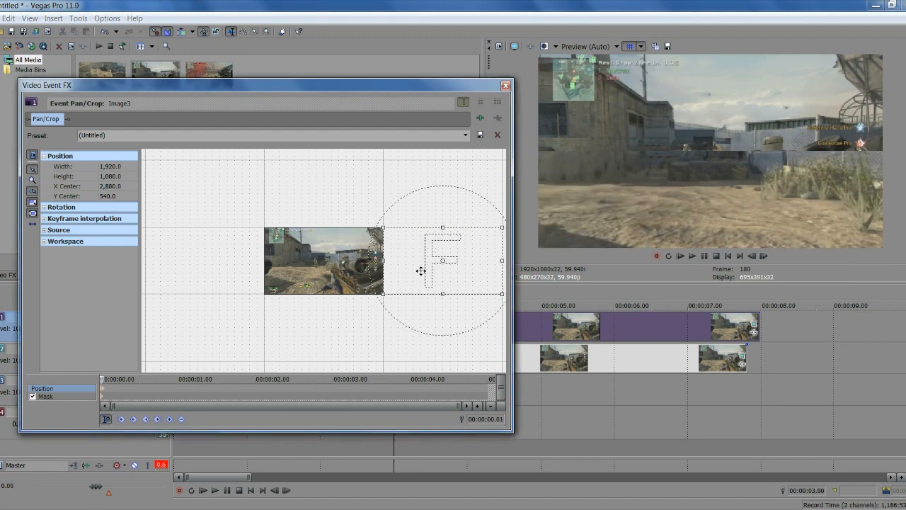
pyautogui.scroll(8, 103, 394)
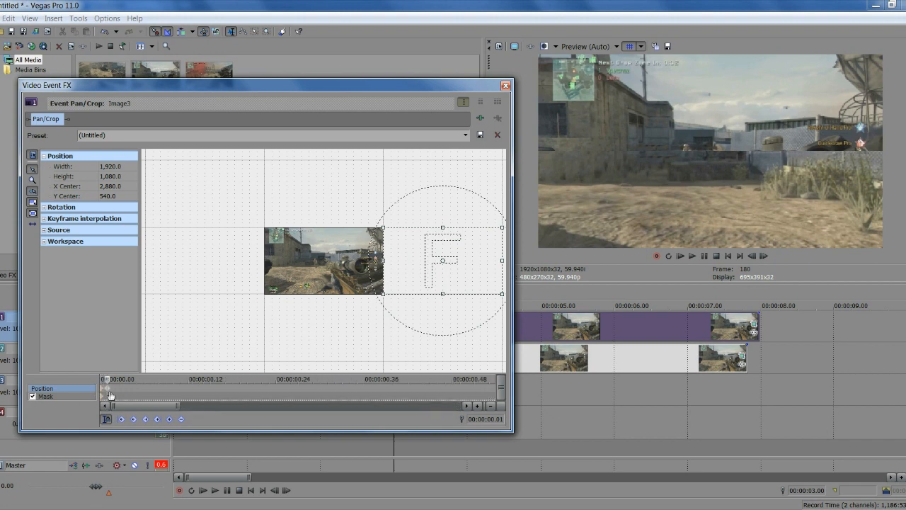
# Key the frame back to X Center 960 at 0.10 s, then select 2.07–3.50 s on the timeline
pyautogui.click(103, 394)
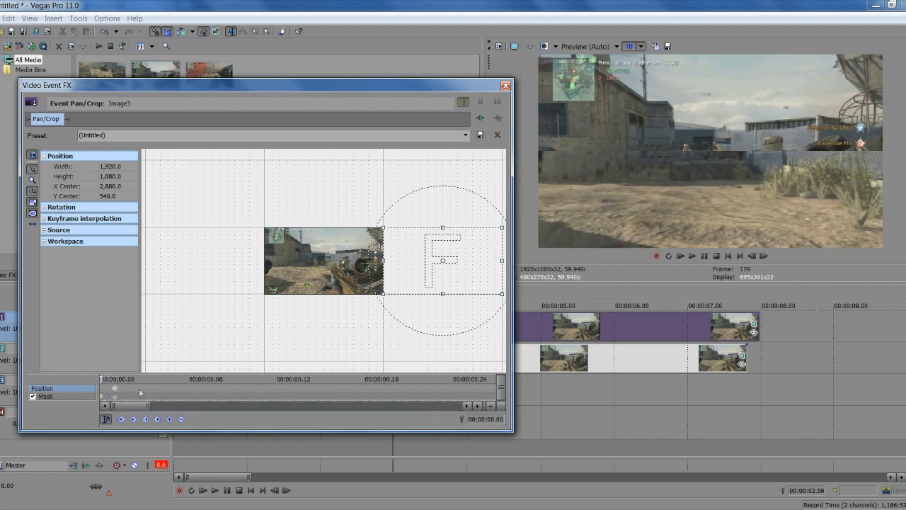
pyautogui.click(765, 256)
pyautogui.click(764, 256)
pyautogui.click(764, 256)
pyautogui.click(764, 256)
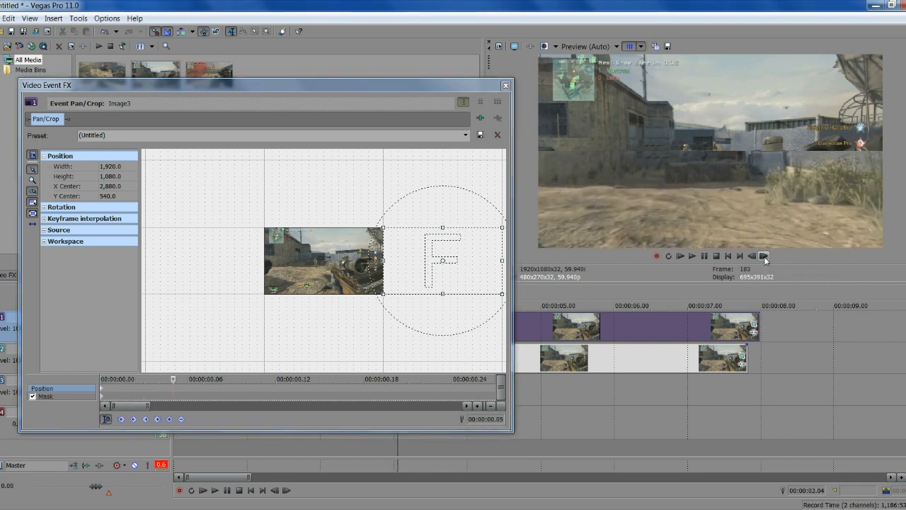
pyautogui.click(764, 256)
pyautogui.click(764, 257)
pyautogui.click(764, 257)
pyautogui.click(764, 256)
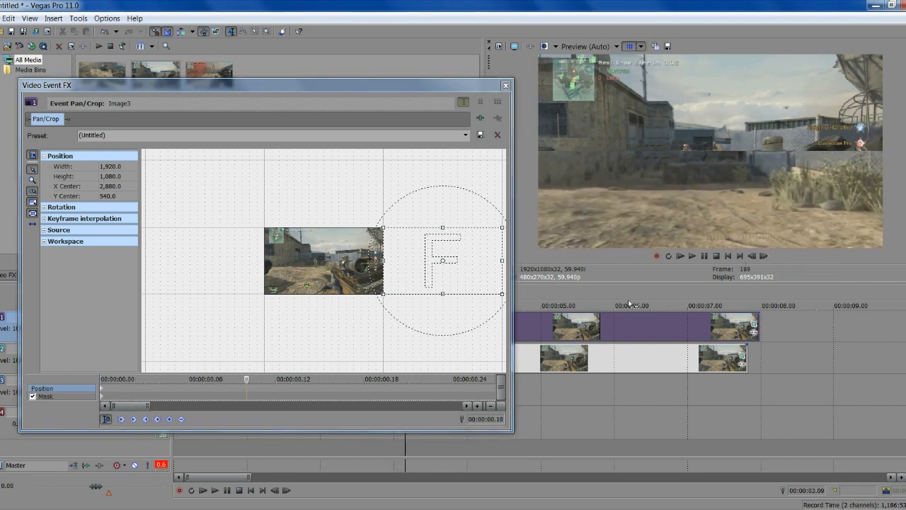
pyautogui.moveTo(458, 274); pyautogui.dragTo(338, 279)
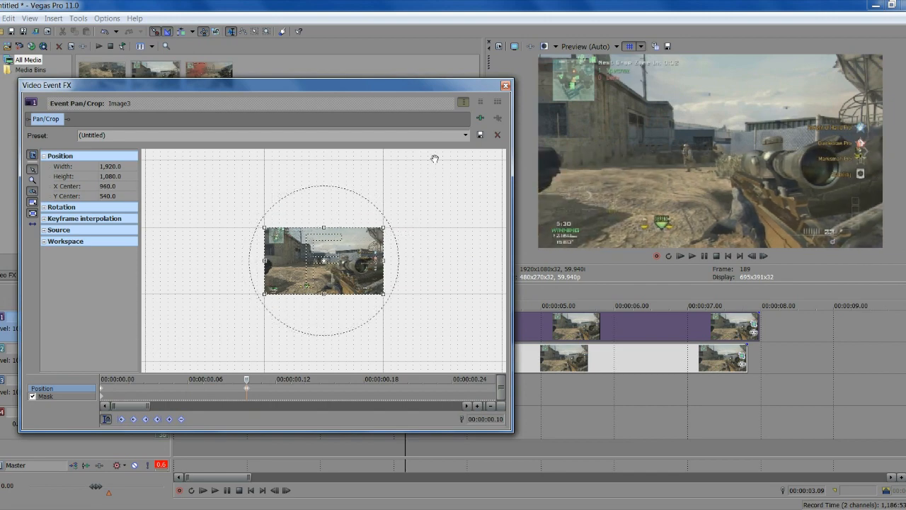
pyautogui.click(506, 86)
pyautogui.scroll(2, 640, 389)
pyautogui.moveTo(641, 388); pyautogui.dragTo(390, 371)
pyautogui.click(390, 371)
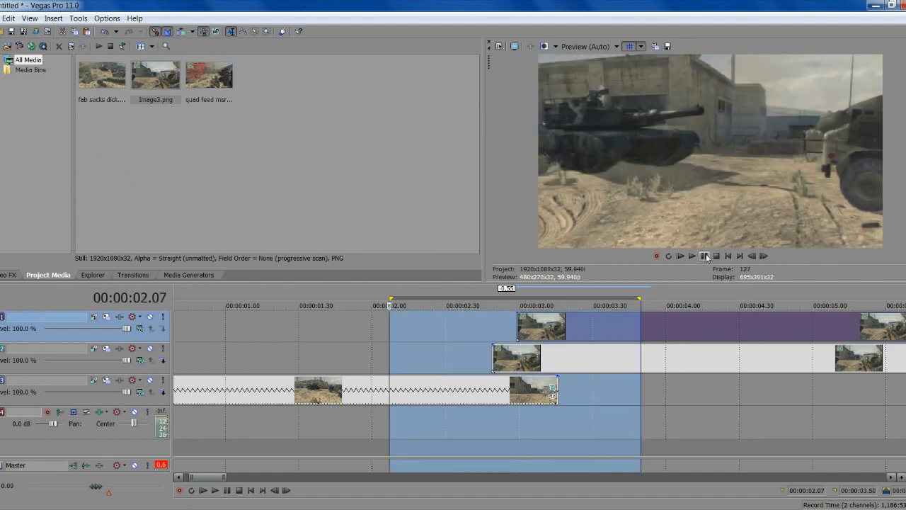
pyautogui.click(706, 256)
pyautogui.press('space')
pyautogui.click(706, 258)
pyautogui.press('Left')
pyautogui.press('Left')
pyautogui.press('Left')
pyautogui.press('Left')
pyautogui.press('Left')
pyautogui.press('Left')
pyautogui.press('Left')
pyautogui.press('Left')
pyautogui.press('Left')
pyautogui.press('Left')
pyautogui.press('Left')
pyautogui.press('Left')
pyautogui.press('Left')
pyautogui.press('Left')
pyautogui.press('Left')
pyautogui.press('Left')
pyautogui.press('Left')
pyautogui.press('Left')
pyautogui.press('Left')
pyautogui.press('Left')
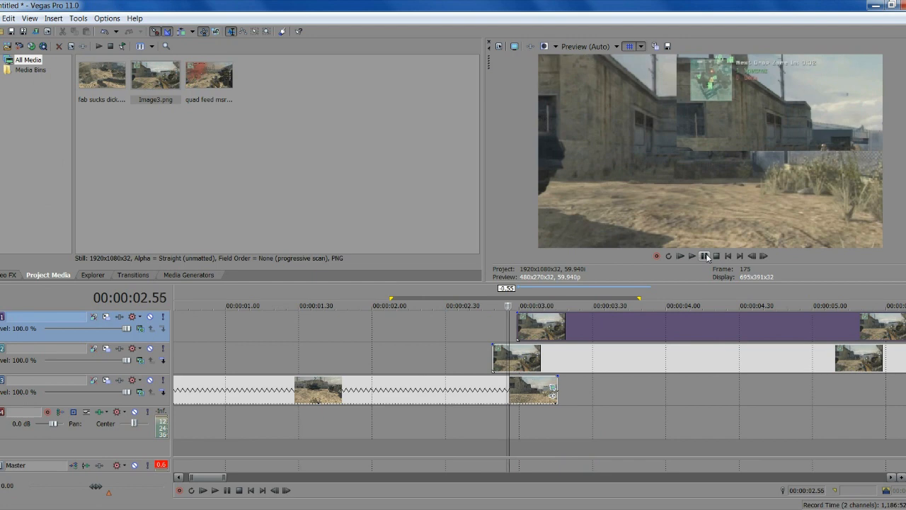
pyautogui.press('Right')
pyautogui.press('Right')
pyautogui.press('Right')
pyautogui.press('Right')
pyautogui.press('Right')
pyautogui.press('Right')
pyautogui.press('Right')
pyautogui.press('Right')
pyautogui.press('Right')
pyautogui.press('Right')
pyautogui.press('Right')
pyautogui.press('Right')
pyautogui.press('Right')
pyautogui.press('Right')
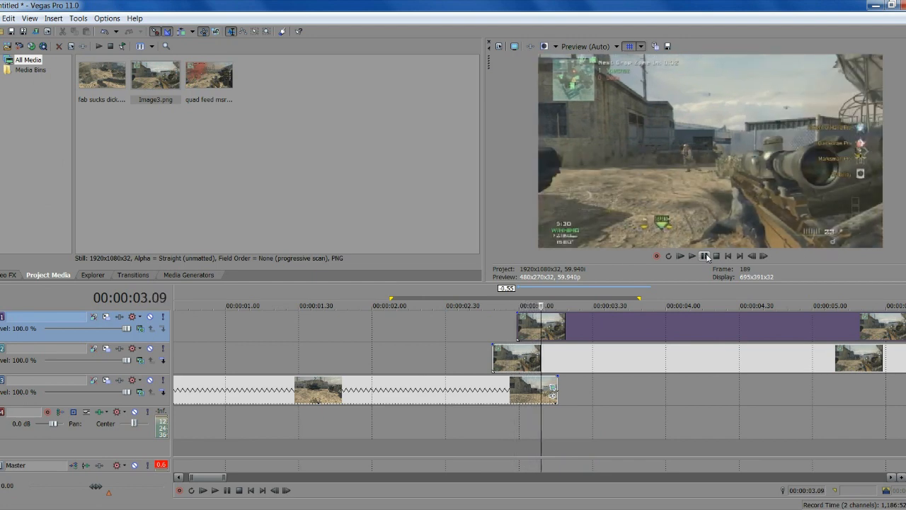
pyautogui.press('Left')
pyautogui.press('Left')
pyautogui.press('Left')
pyautogui.press('Left')
pyautogui.press('Left')
pyautogui.press('Left')
pyautogui.press('Left')
pyautogui.press('Left')
pyautogui.press('Left')
pyautogui.press('Left')
pyautogui.press('Left')
pyautogui.press('Left')
pyautogui.press('Left')
pyautogui.press('Left')
pyautogui.press('Left')
pyautogui.press('Left')
pyautogui.press('Left')
pyautogui.press('Left')
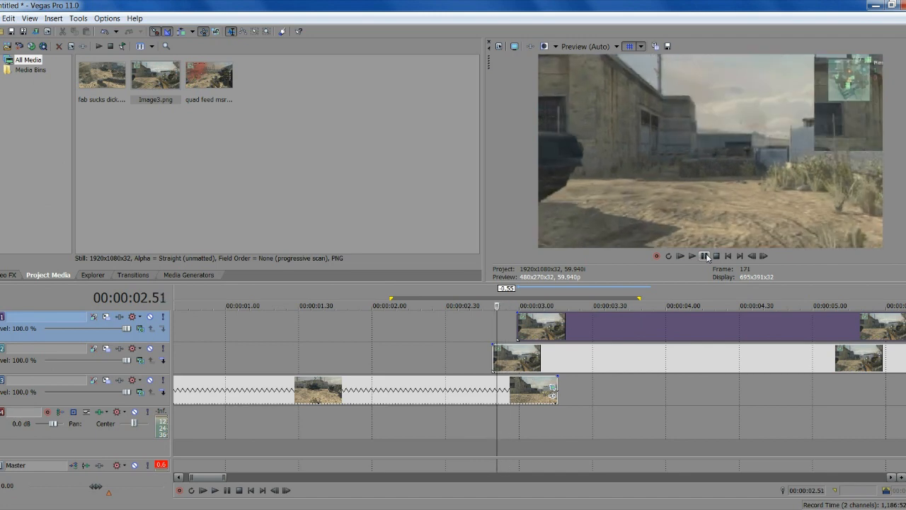
pyautogui.press('Right')
pyautogui.press('Right')
pyautogui.press('Right')
pyautogui.press('Right')
pyautogui.press('Right')
pyautogui.press('Right')
pyautogui.press('Right')
pyautogui.press('Right')
pyautogui.press('Right')
pyautogui.press('Right')
pyautogui.press('Right')
pyautogui.press('Right')
pyautogui.press('Left')
pyautogui.press('Left')
pyautogui.press('Left')
pyautogui.press('Left')
pyautogui.press('Left')
pyautogui.press('Left')
pyautogui.press('Left')
pyautogui.press('Left')
pyautogui.press('Left')
pyautogui.press('Left')
pyautogui.press('Left')
pyautogui.press('Left')
pyautogui.scroll(-3, 843, 332)
pyautogui.scroll(2, 617, 384)
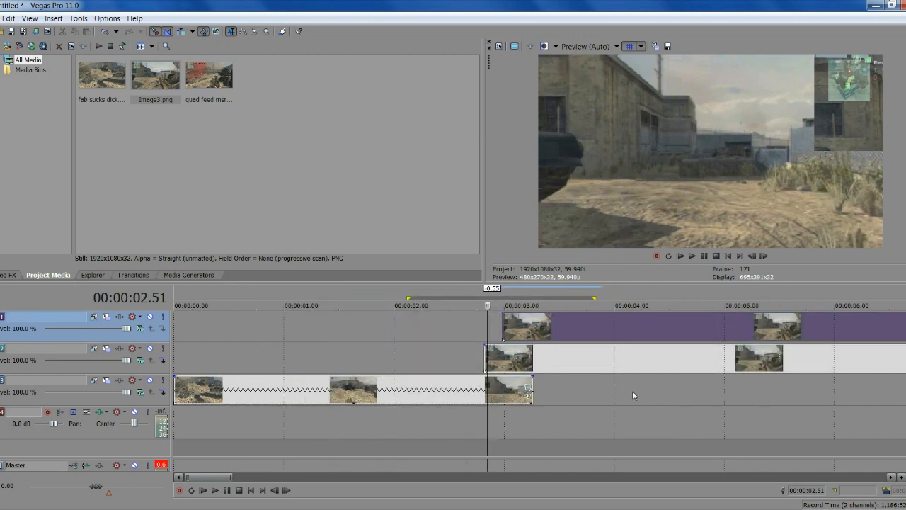
pyautogui.press('Right')
pyautogui.press('Right')
pyautogui.press('Right')
pyautogui.press('Right')
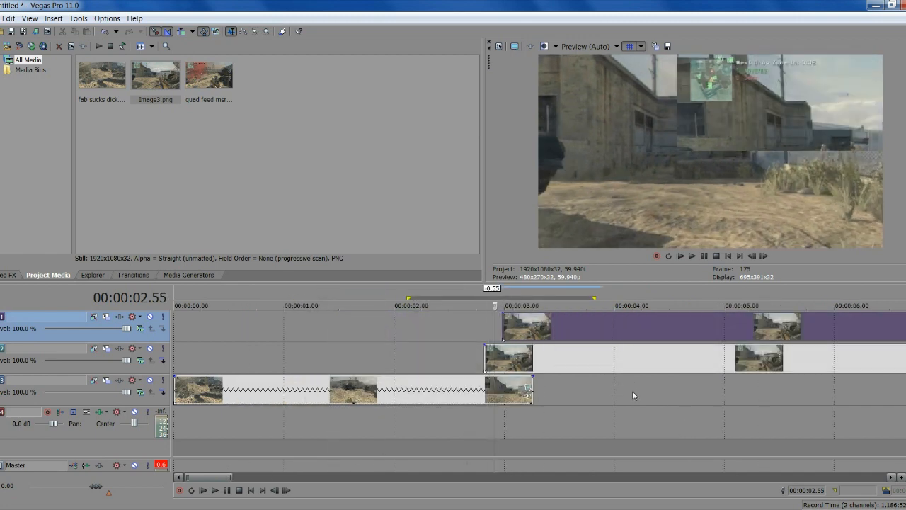
pyautogui.press('Right')
pyautogui.press('Right')
pyautogui.press('Right')
pyautogui.press('Right')
pyautogui.press('Right')
pyautogui.press('Right')
pyautogui.press('Right')
pyautogui.press('Right')
pyautogui.press('Right')
pyautogui.press('Right')
pyautogui.press('Right')
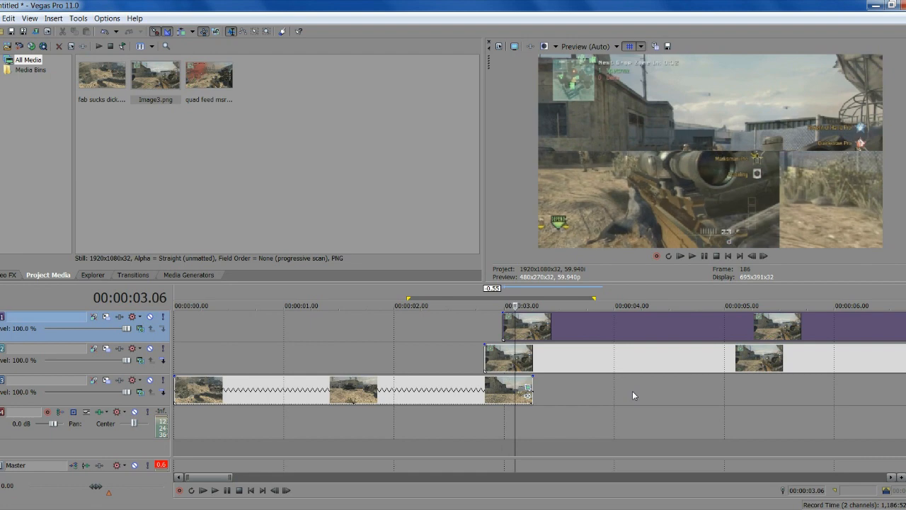
pyautogui.press('Right')
pyautogui.press('Right')
pyautogui.press('Right')
pyautogui.press('Left')
pyautogui.press('Right')
pyautogui.scroll(-3, 495, 319)
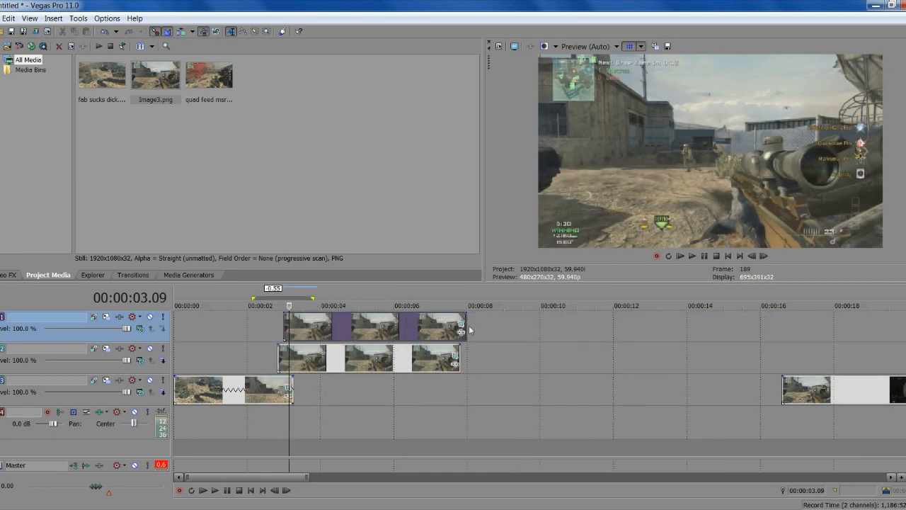
# Trim the track-1 and track-2 snapshot events so both end at the playhead, 00:00:03.09
pyautogui.moveTo(461, 325); pyautogui.dragTo(288, 328)
pyautogui.scroll(4, 469, 381)
pyautogui.scroll(-2, 785, 376)
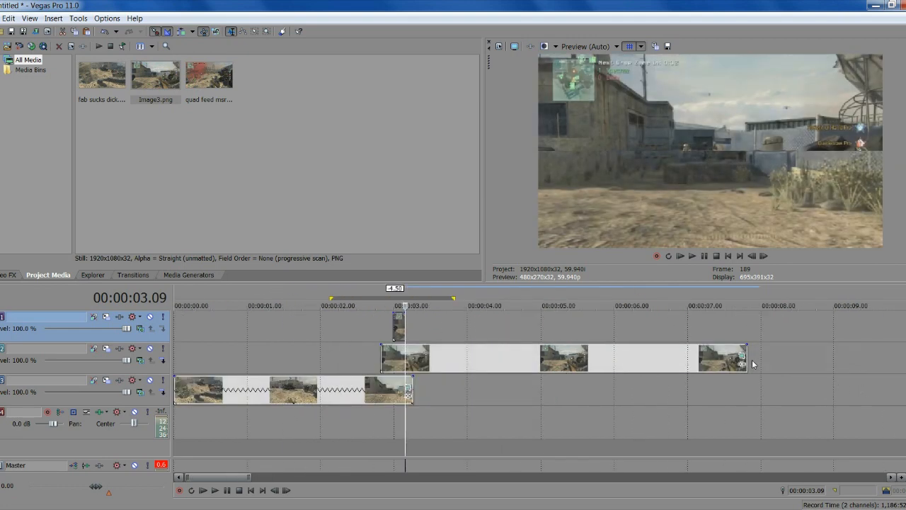
pyautogui.moveTo(744, 361); pyautogui.dragTo(405, 387)
pyautogui.click(410, 387)
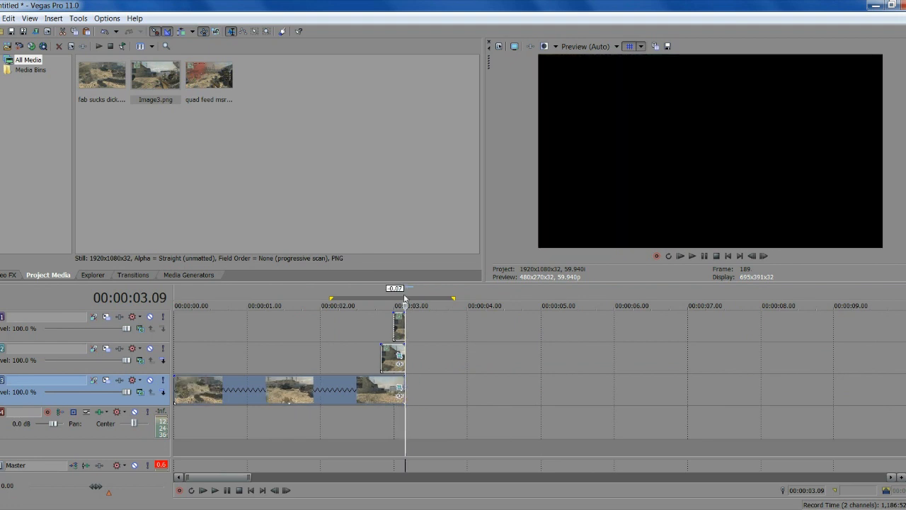
pyautogui.scroll(-2, 441, 409)
pyautogui.scroll(3, 460, 354)
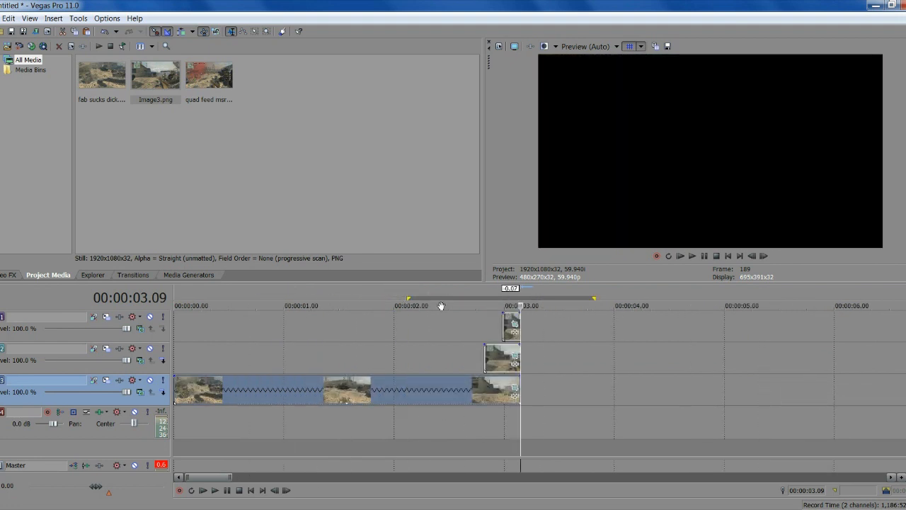
# Slide the later track-3 gameplay clip left until it snaps against the opening clip
pyautogui.scroll(-5, 470, 330)
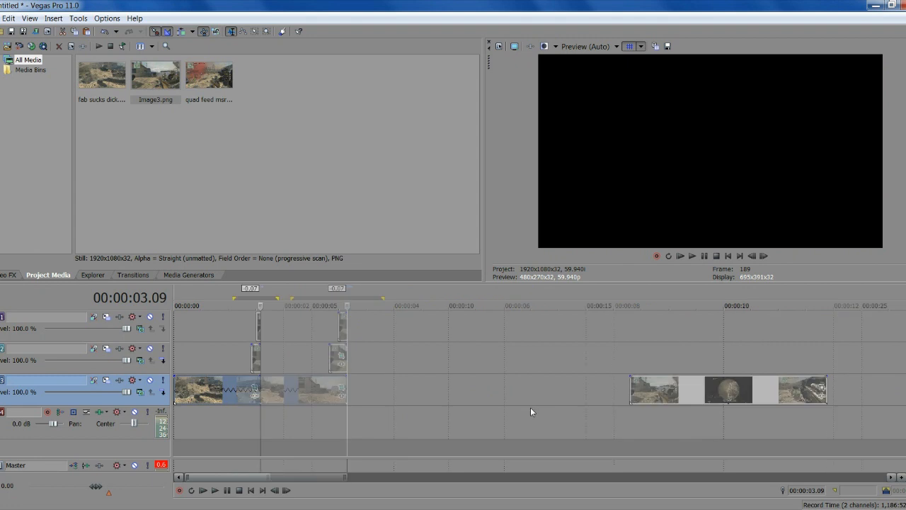
pyautogui.click(637, 391)
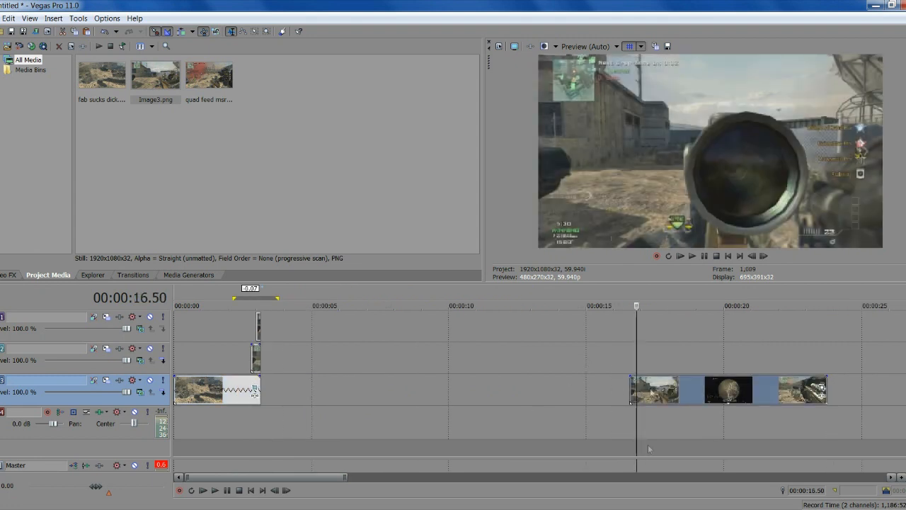
pyautogui.moveTo(638, 391); pyautogui.dragTo(269, 392)
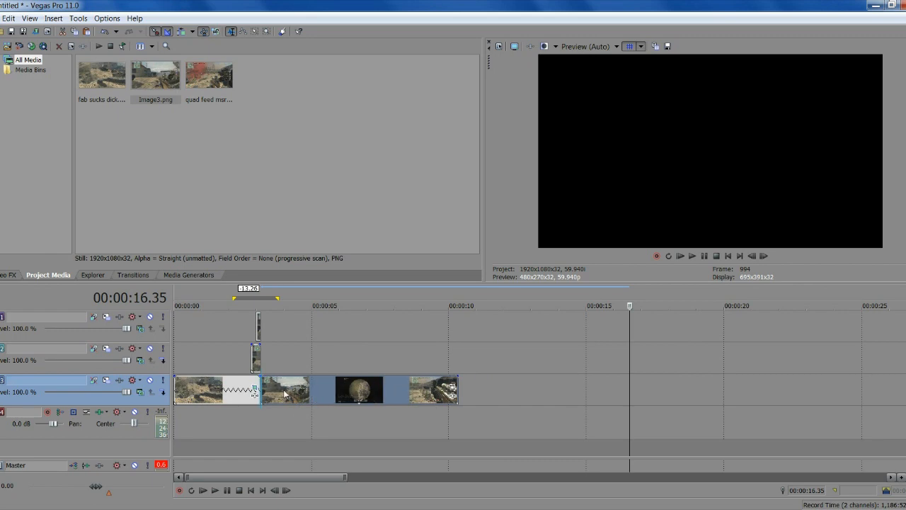
# Mark a loop region spanning 00:00:00.52 to about 00:00:04
pyautogui.click(223, 358)
pyautogui.scroll(2, 453, 407)
pyautogui.moveTo(414, 363); pyautogui.dragTo(219, 336)
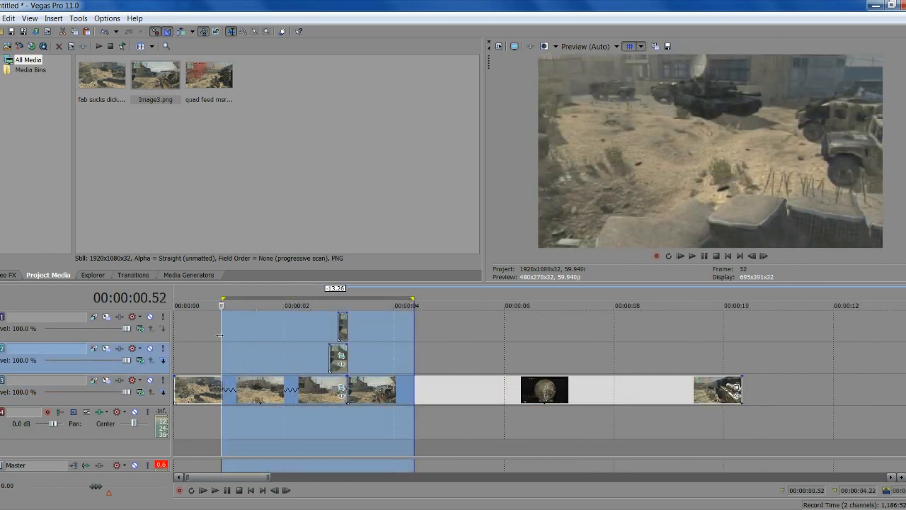
# Play the opening section from 0.52 s, then replay from 1.47 s and pause on the scope frame
pyautogui.click(219, 336)
pyautogui.press('space')
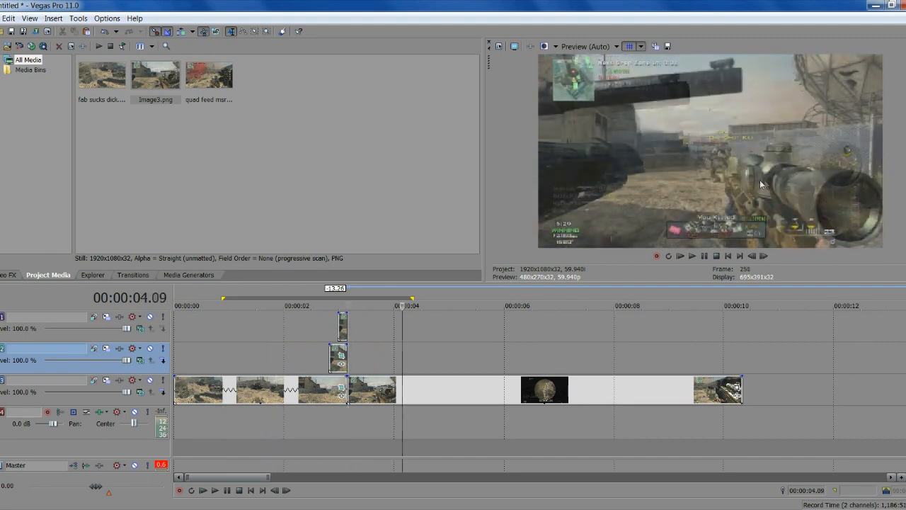
pyautogui.click(693, 256)
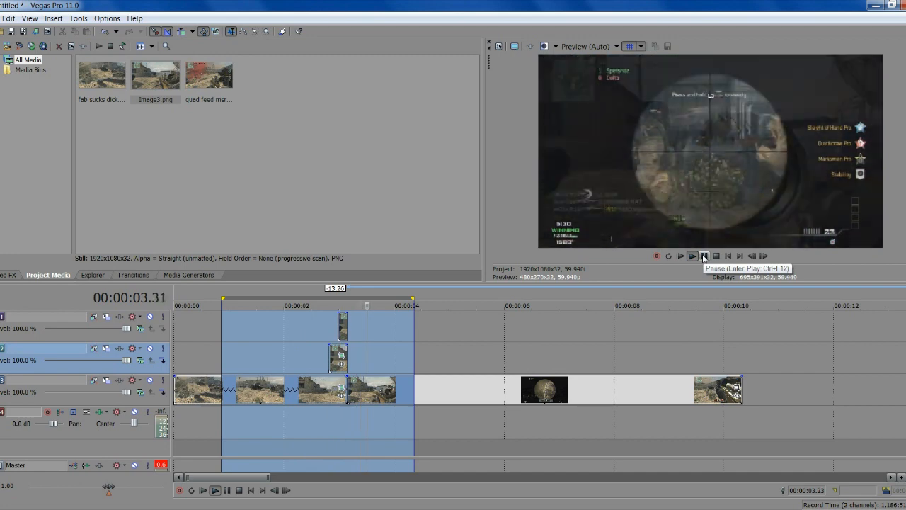
pyautogui.click(704, 257)
pyautogui.click(272, 323)
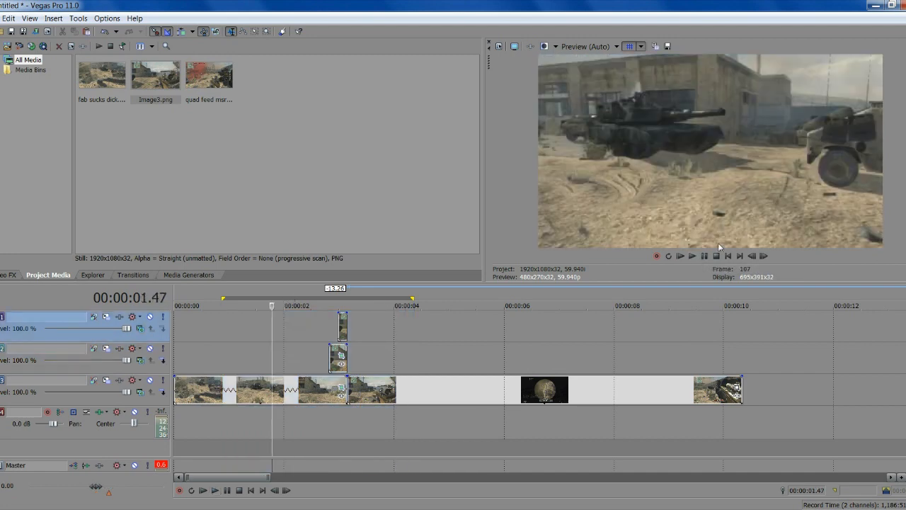
pyautogui.click(693, 256)
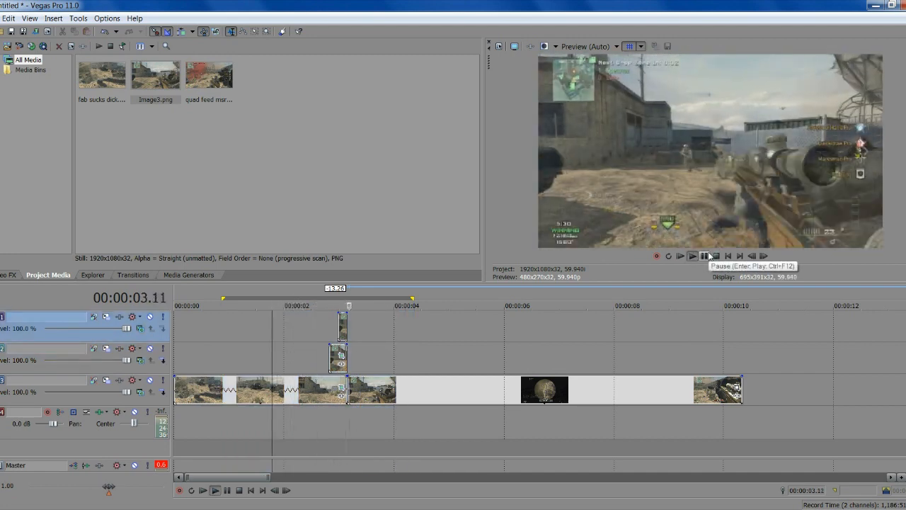
pyautogui.click(709, 256)
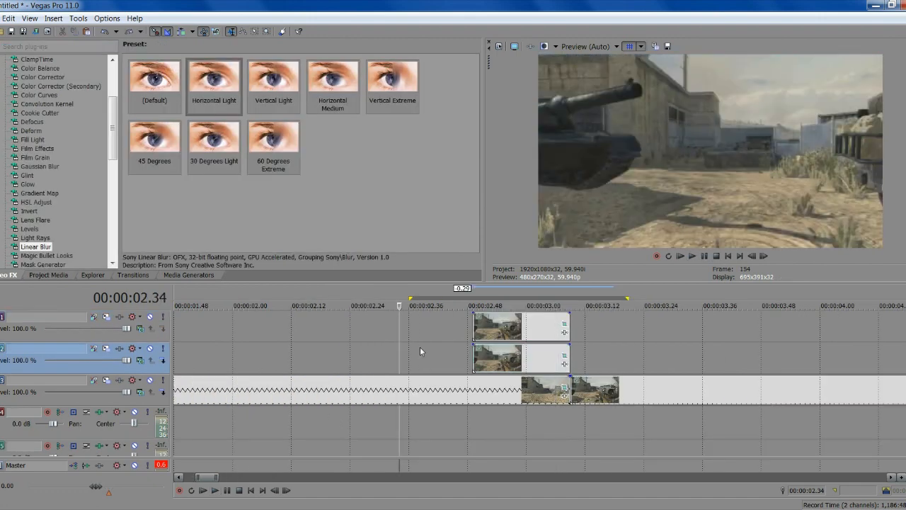
# Play through the snapshots and park the playhead at the snapshot start, 00:00:02.49
pyautogui.click(428, 351)
pyautogui.click(692, 256)
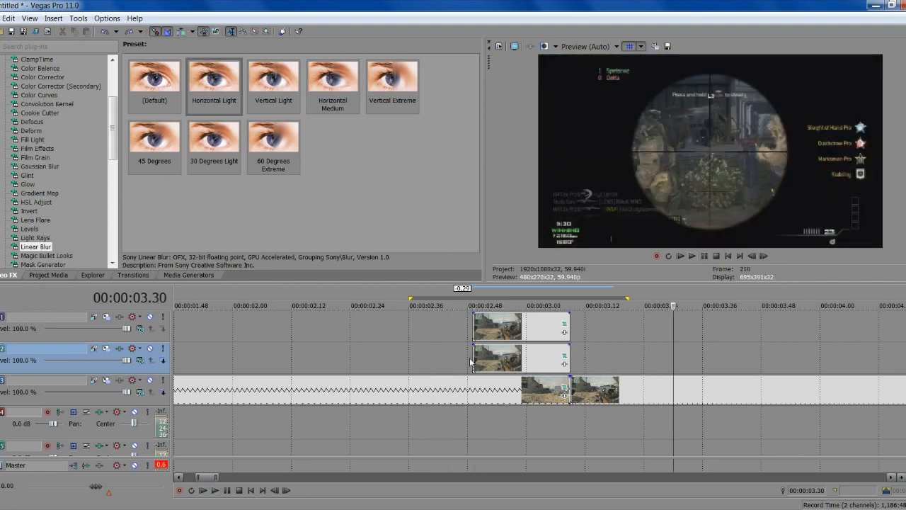
pyautogui.click(470, 362)
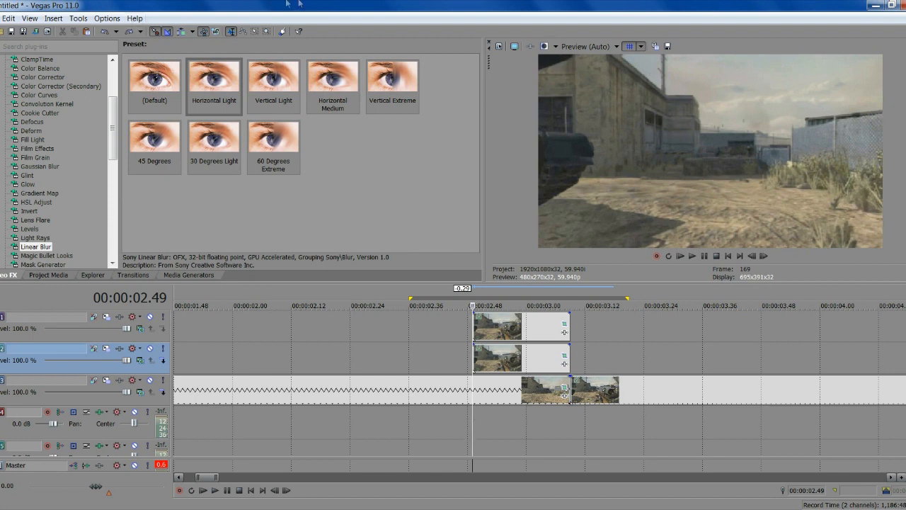
# Apply the Linear Blur Horizontal Light preset to the track-1 snapshot event
pyautogui.click(221, 90)
pyautogui.moveTo(221, 82); pyautogui.dragTo(501, 326)
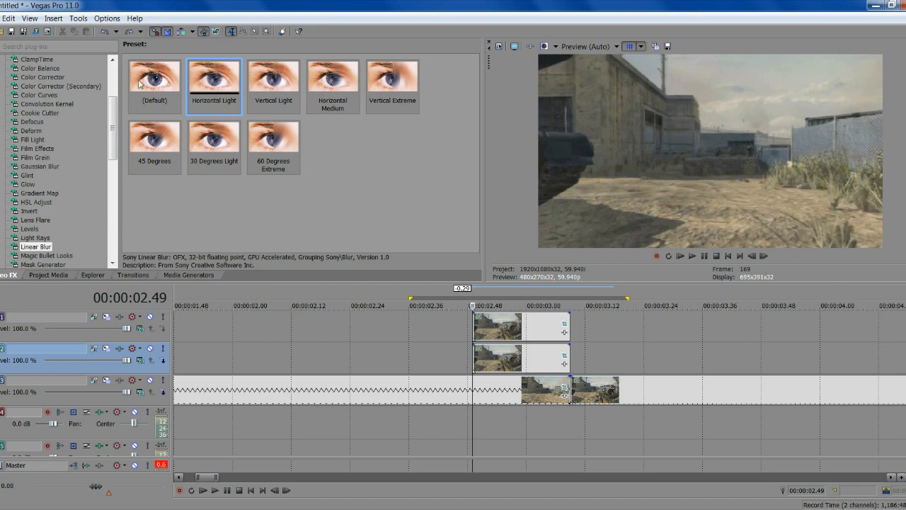
pyautogui.moveTo(496, 328); pyautogui.dragTo(491, 327)
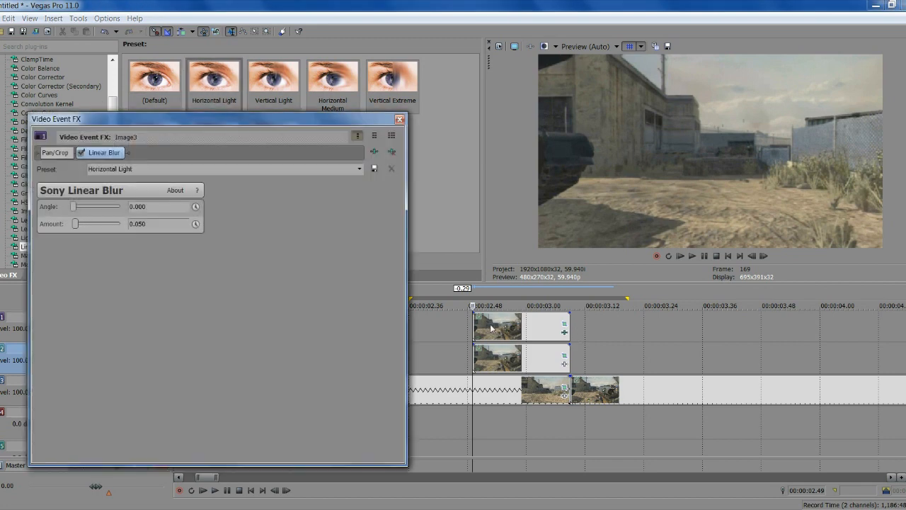
# Enable Amount keyframing and set the blur Amount to 0.105 on the snapshot's first frame
pyautogui.click(469, 328)
pyautogui.click(477, 326)
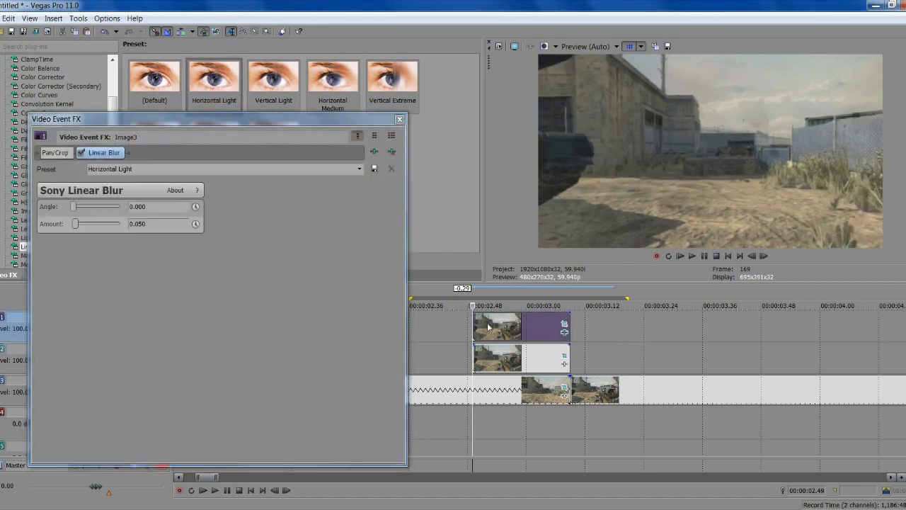
pyautogui.click(489, 326)
pyautogui.click(472, 326)
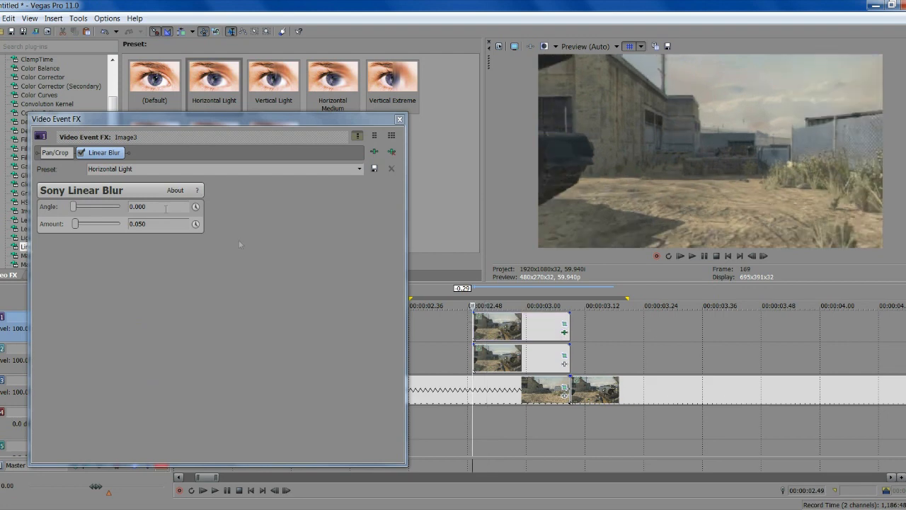
pyautogui.click(195, 225)
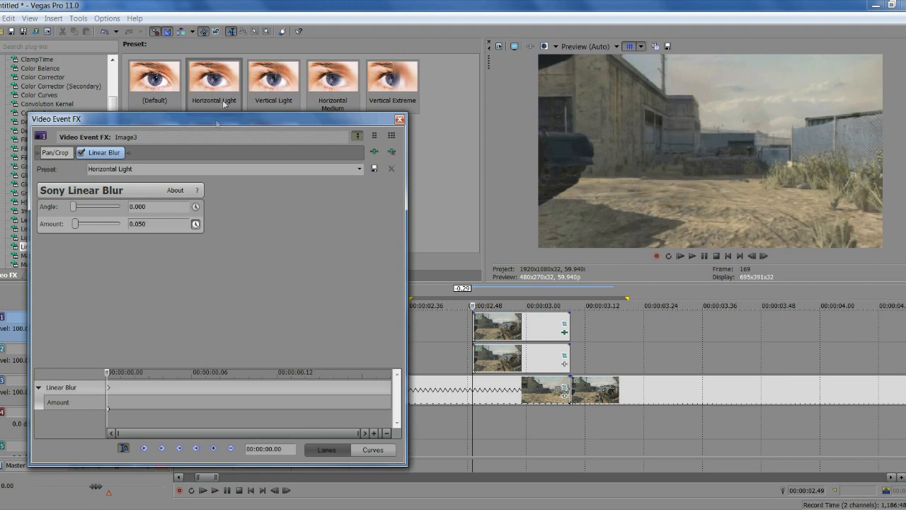
pyautogui.moveTo(217, 119); pyautogui.dragTo(229, 73)
pyautogui.moveTo(89, 173); pyautogui.dragTo(91, 175)
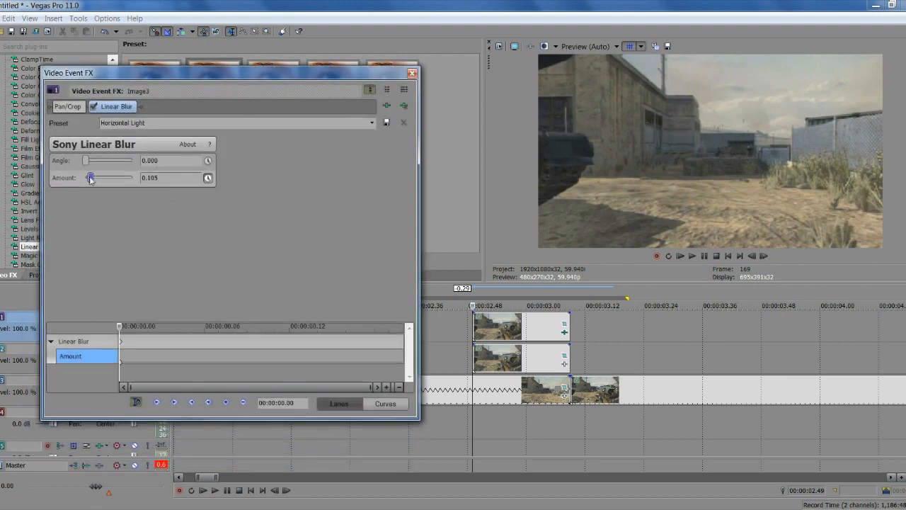
# Keyframe the blur Amount to 0.000 at 00:00:00.19 and close the effect window
pyautogui.click(765, 256)
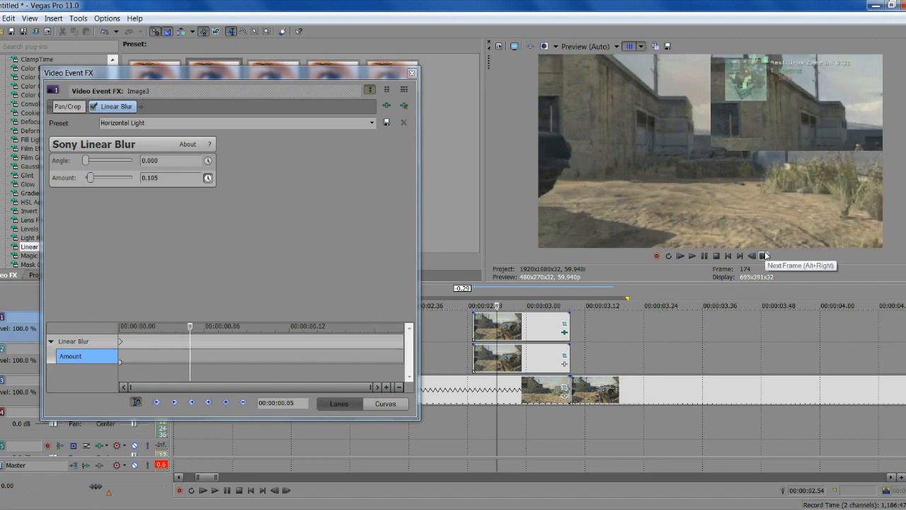
pyautogui.click(765, 255)
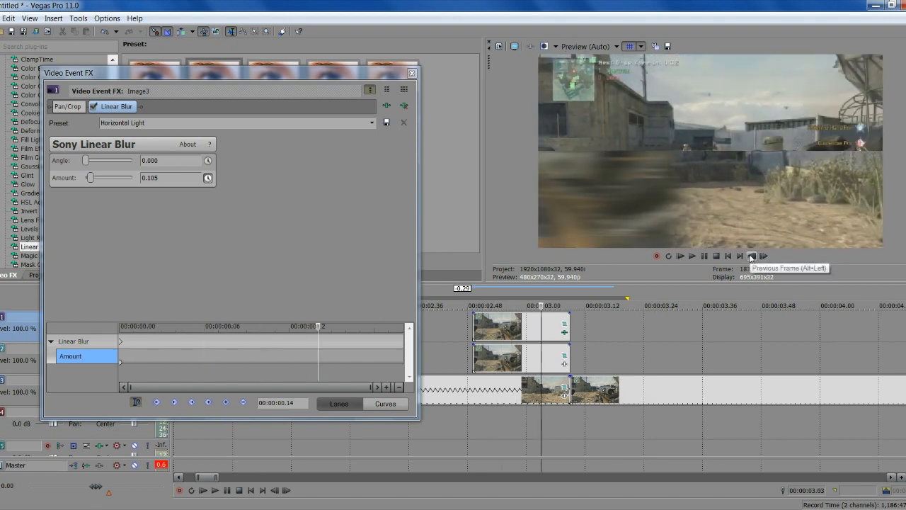
pyautogui.click(121, 344)
pyautogui.click(762, 255)
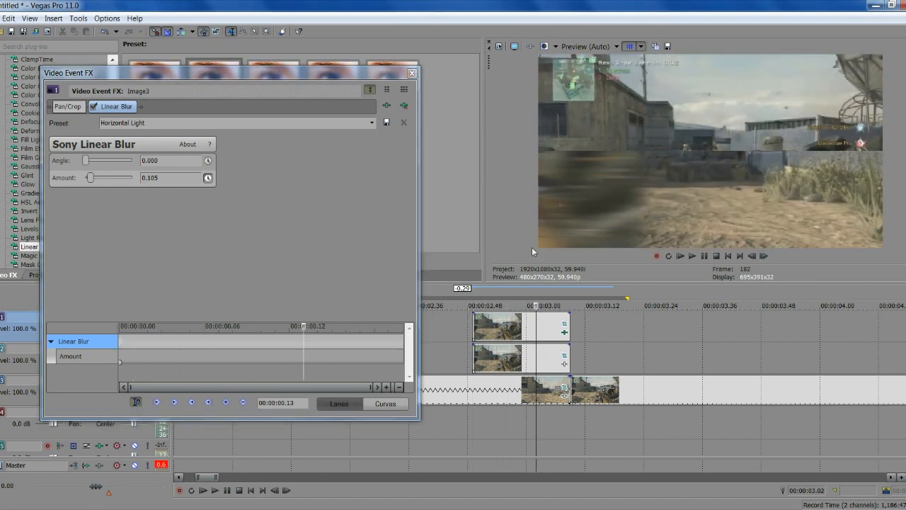
pyautogui.click(764, 256)
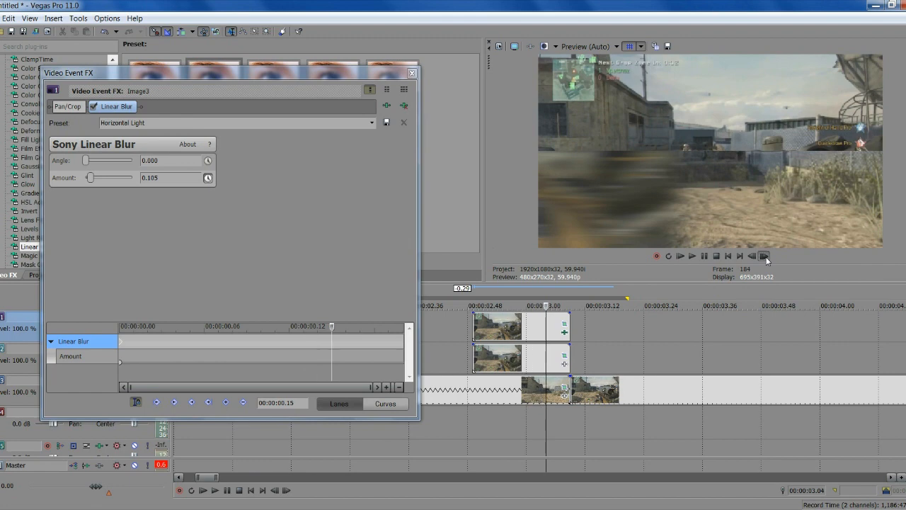
pyautogui.click(765, 257)
pyautogui.click(764, 256)
pyautogui.click(765, 257)
pyautogui.click(765, 257)
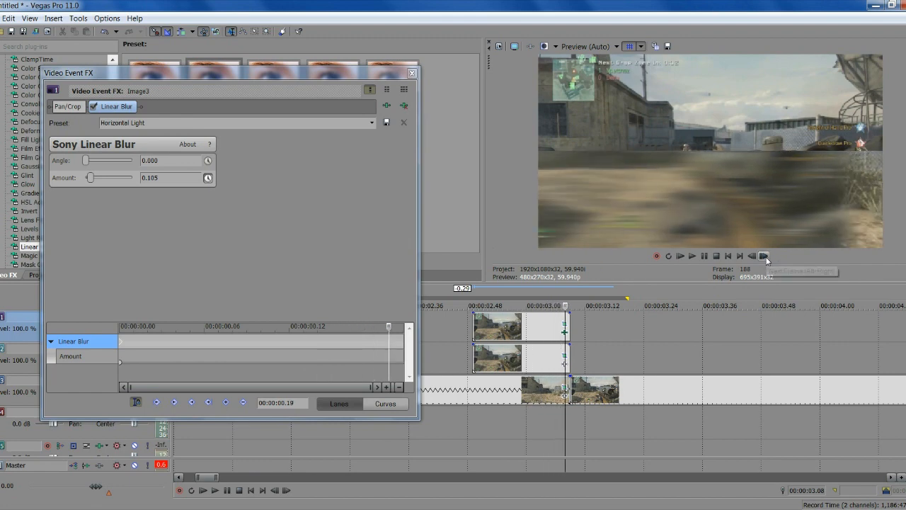
pyautogui.click(764, 257)
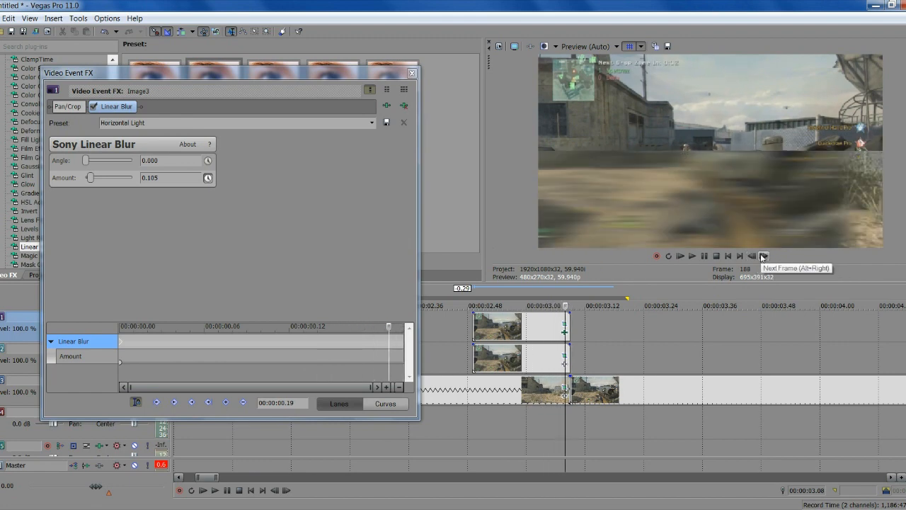
pyautogui.click(763, 256)
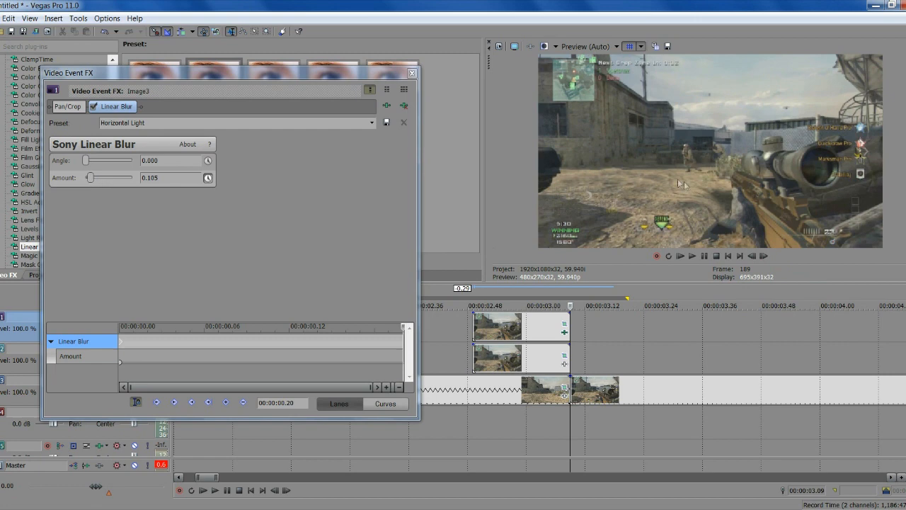
pyautogui.click(752, 257)
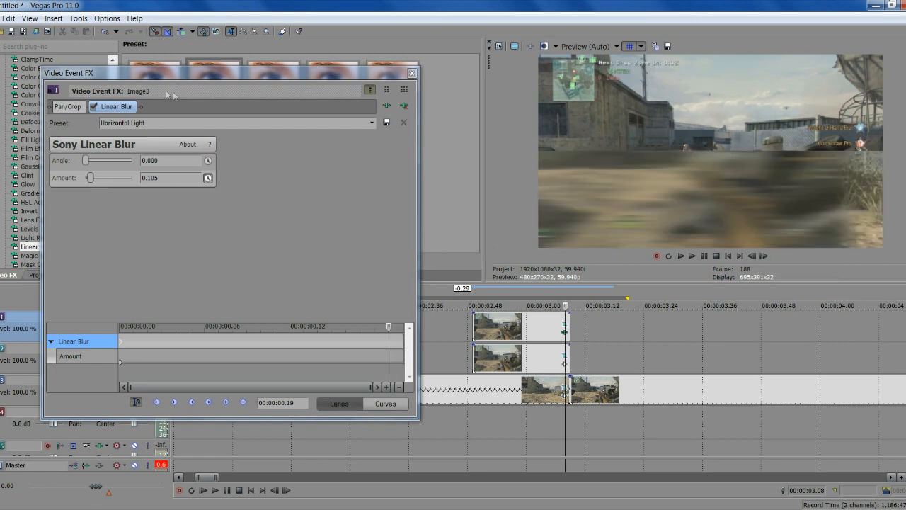
pyautogui.moveTo(91, 178); pyautogui.dragTo(83, 178)
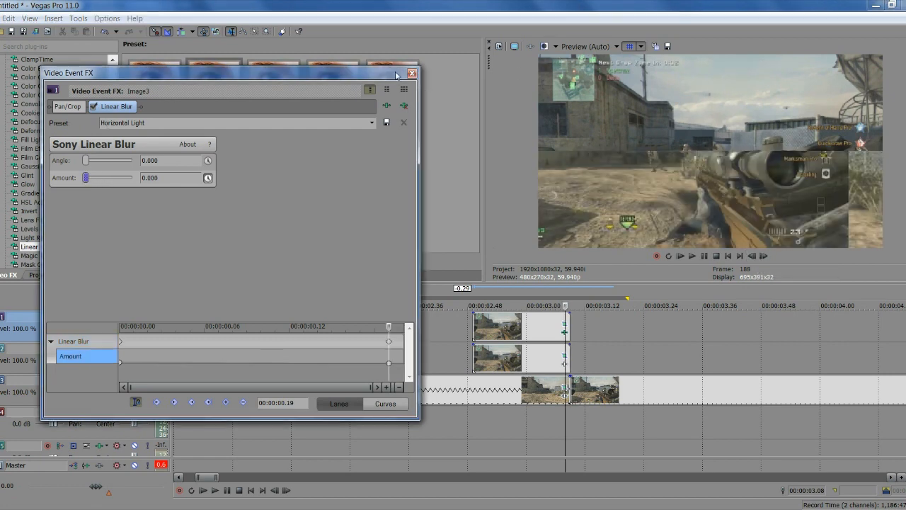
pyautogui.click(412, 73)
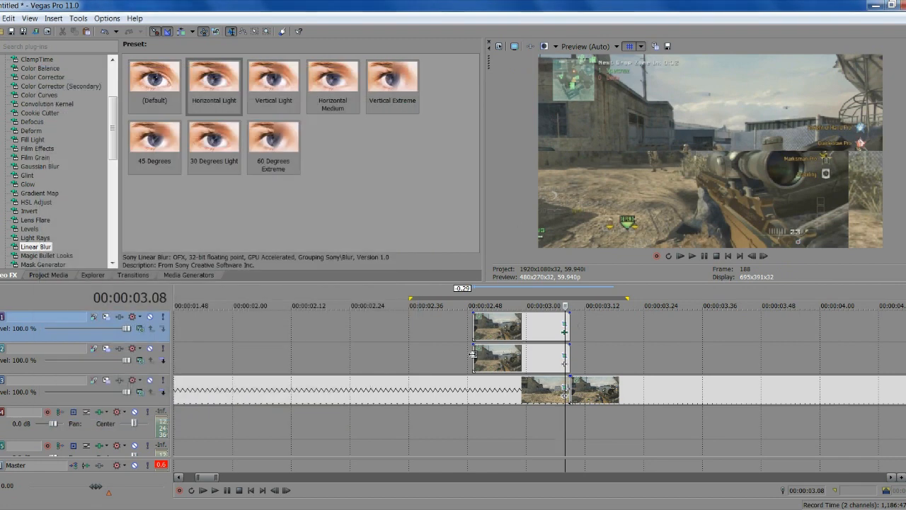
# Apply Horizontal Light blur to the track-2 snapshot with Amount keyframed at 0.095
pyautogui.moveTo(214, 80); pyautogui.dragTo(504, 356)
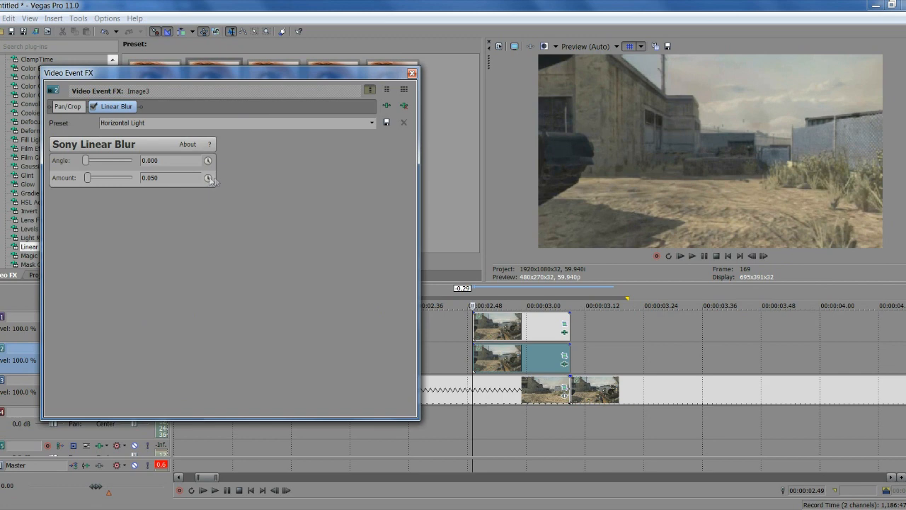
pyautogui.click(208, 178)
pyautogui.moveTo(87, 179); pyautogui.dragTo(92, 180)
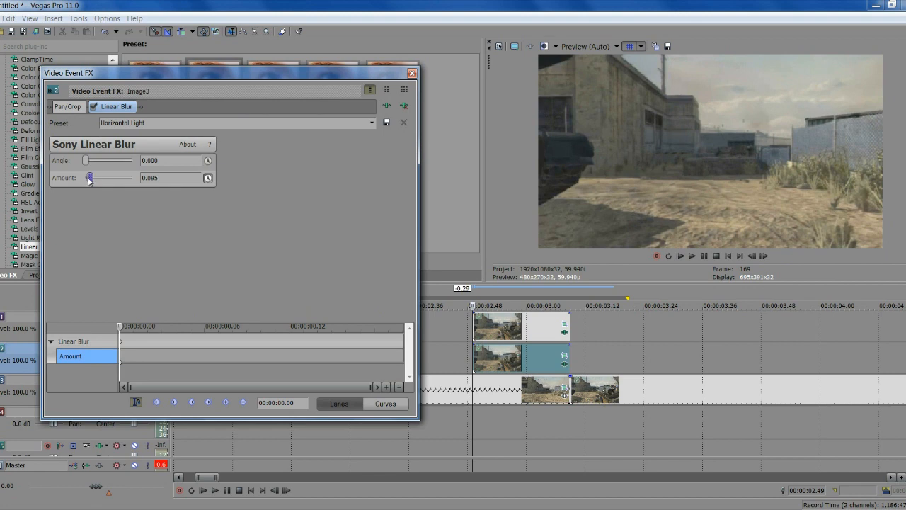
# Keyframe Amount to 0.000 at 00:00:00.12, close the settings, and play the snapshot range
pyautogui.click(765, 258)
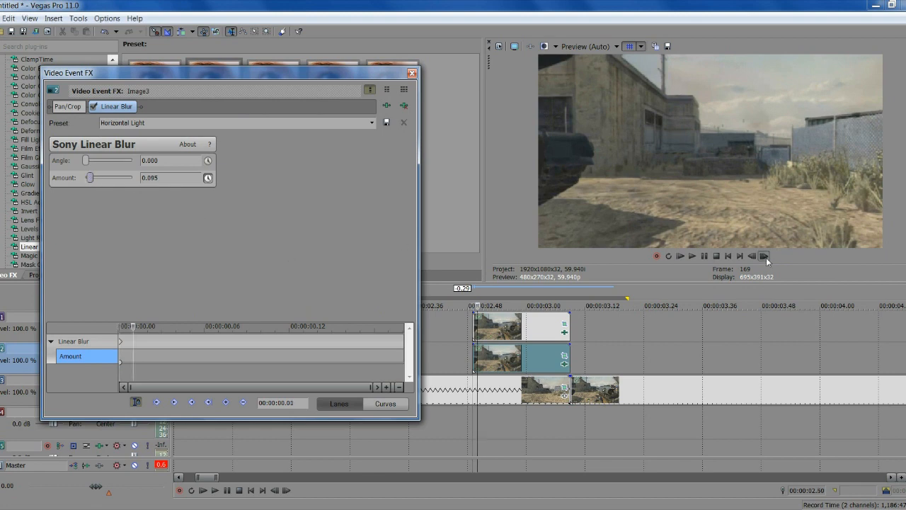
pyautogui.click(766, 259)
pyautogui.click(766, 258)
pyautogui.click(765, 258)
pyautogui.click(766, 260)
pyautogui.click(766, 259)
pyautogui.click(767, 259)
pyautogui.click(767, 259)
pyautogui.click(767, 260)
pyautogui.click(767, 259)
pyautogui.click(767, 260)
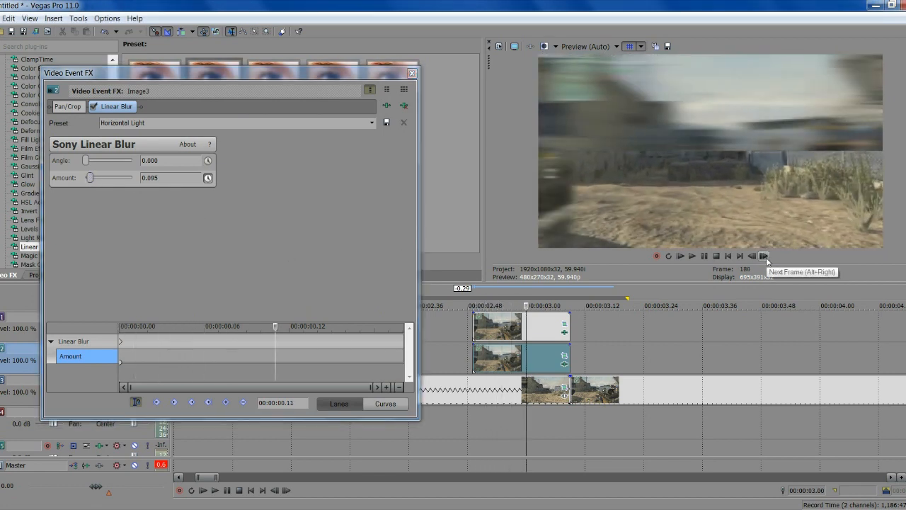
pyautogui.click(767, 260)
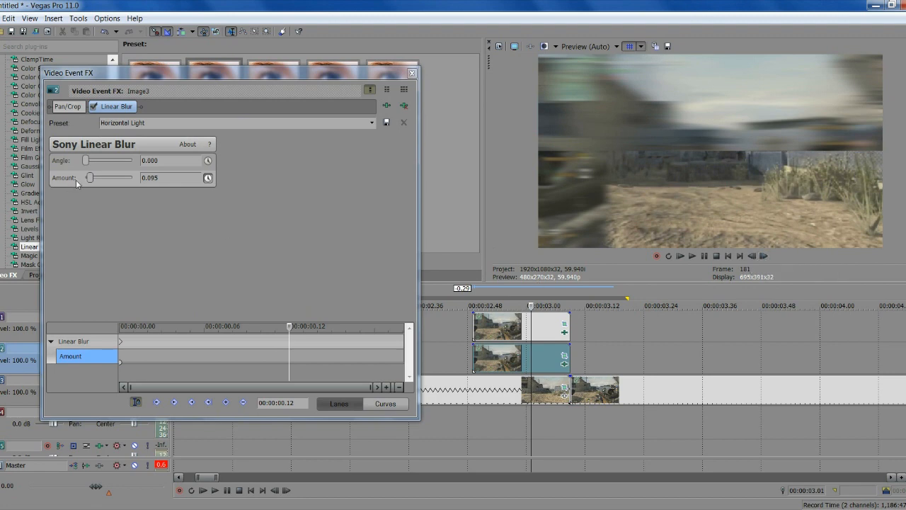
pyautogui.moveTo(91, 179); pyautogui.dragTo(82, 179)
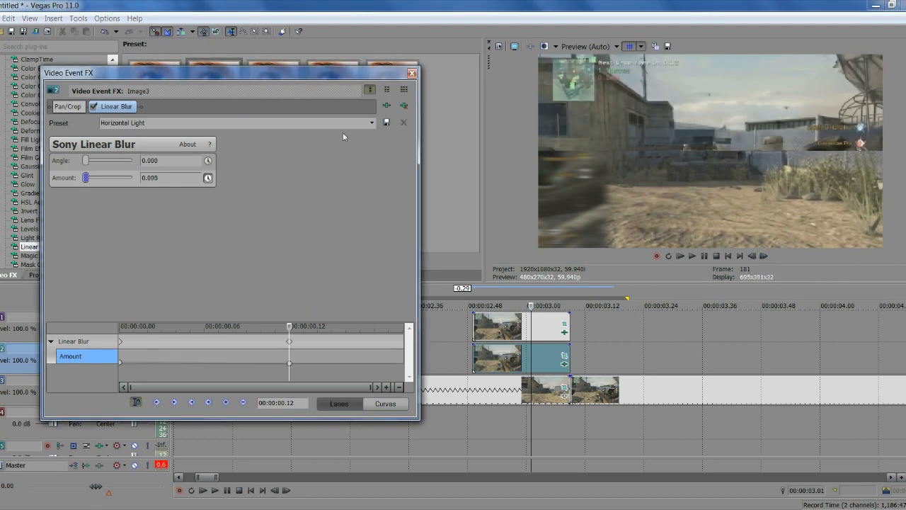
pyautogui.click(413, 73)
pyautogui.moveTo(633, 365); pyautogui.dragTo(439, 365)
pyautogui.press('space')
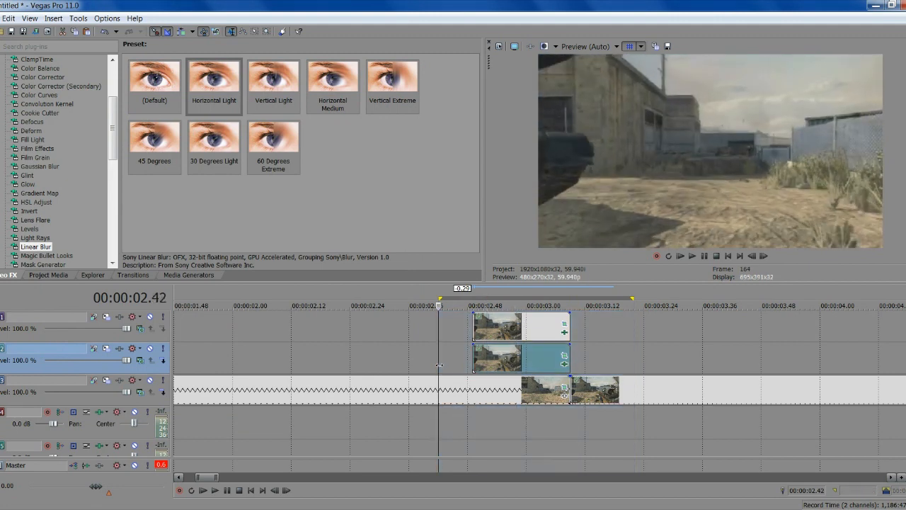
# Loop-play the blurred snapshot transition, then step through it frame by frame with the arrow keys
pyautogui.press('space')
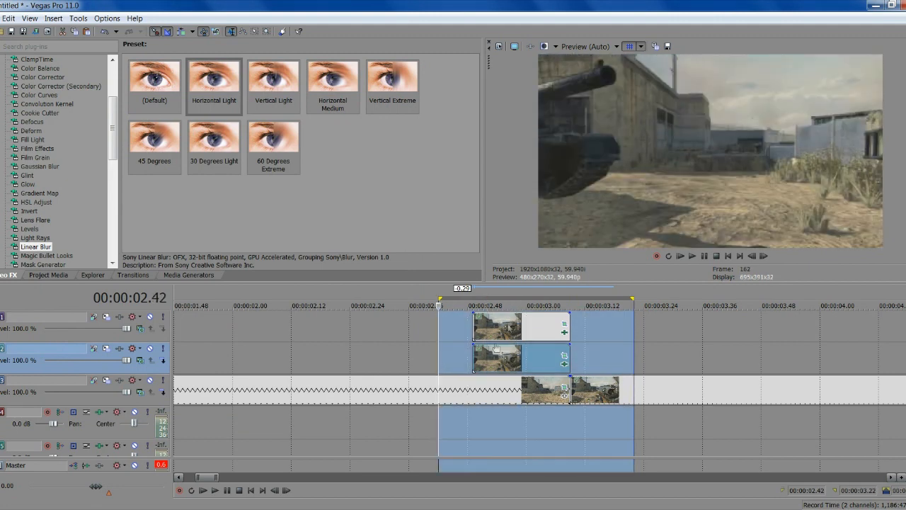
pyautogui.click(704, 256)
pyautogui.press('space')
pyautogui.press('space')
pyautogui.click(706, 257)
pyautogui.press('Left')
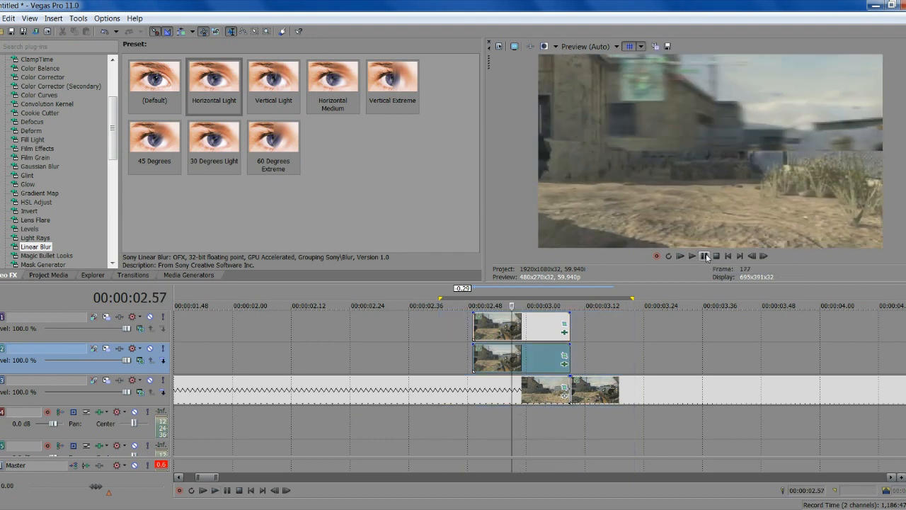
pyautogui.press('Left')
pyautogui.press('Left')
pyautogui.press('Left')
pyautogui.press('Left')
pyautogui.press('Left')
pyautogui.press('Left')
pyautogui.press('Left')
pyautogui.press('Left')
pyautogui.press('Left')
pyautogui.press('Left')
pyautogui.press('Left')
pyautogui.press('Right')
pyautogui.press('Right')
pyautogui.press('Right')
pyautogui.press('Right')
pyautogui.press('Right')
pyautogui.press('Right')
pyautogui.press('Right')
pyautogui.press('Right')
pyautogui.press('Right')
pyautogui.press('Right')
pyautogui.press('Right')
pyautogui.press('Right')
pyautogui.press('Right')
pyautogui.press('Right')
pyautogui.press('Right')
pyautogui.press('Right')
pyautogui.press('Right')
pyautogui.press('Right')
pyautogui.press('Right')
pyautogui.press('Right')
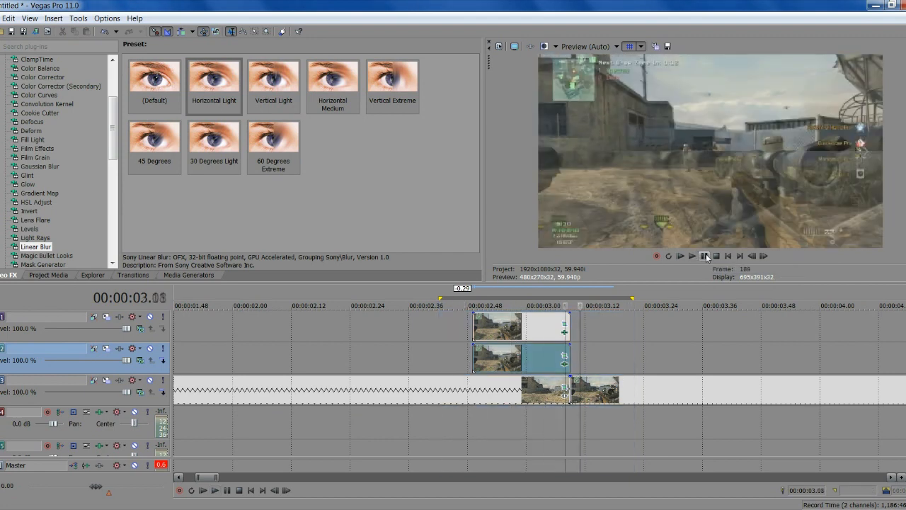
pyautogui.press('Right')
pyautogui.press('Right')
pyautogui.press('Right')
pyautogui.press('Right')
pyautogui.press('Right')
pyautogui.press('Right')
pyautogui.press('Right')
pyautogui.press('Right')
pyautogui.press('Right')
pyautogui.press('Right')
pyautogui.press('Right')
pyautogui.press('Right')
pyautogui.press('Right')
pyautogui.press('Right')
pyautogui.press('Right')
pyautogui.press('Right')
pyautogui.press('Right')
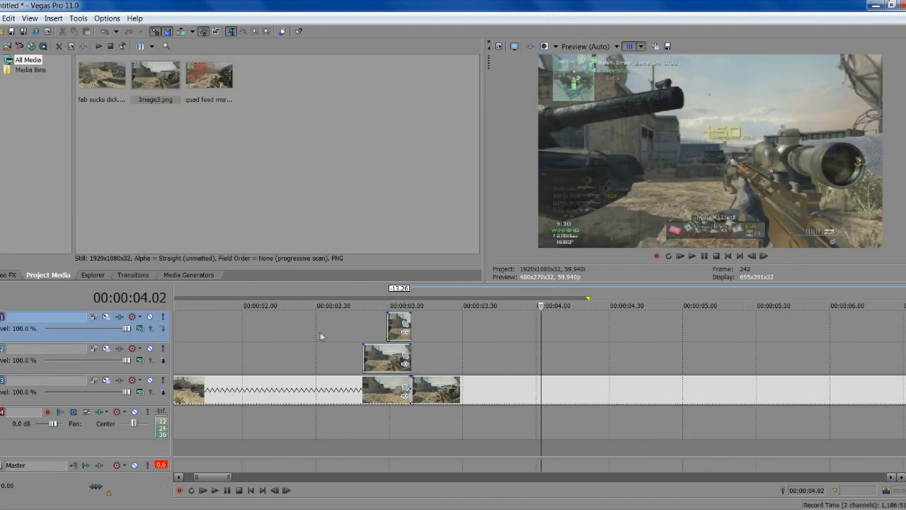
pyautogui.click(320, 335)
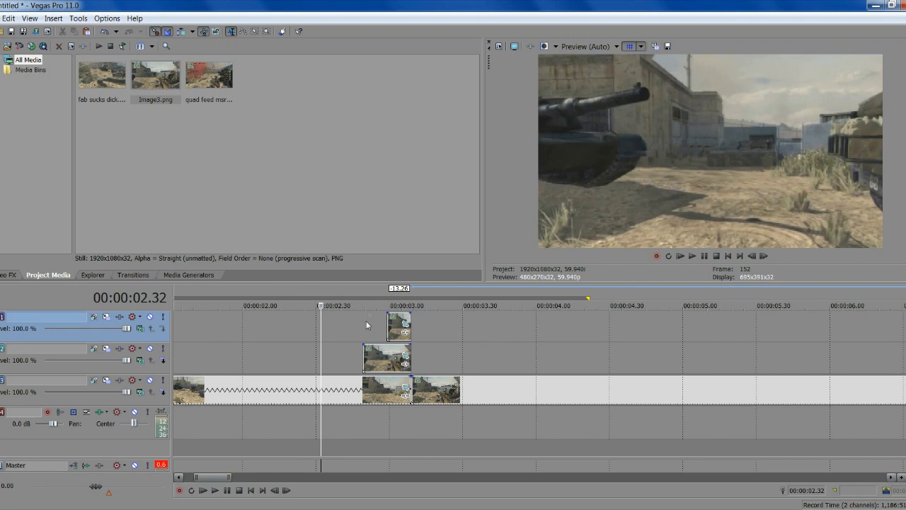
# Extend the track-1 snapshot's left edge to about 00:00:02.49, aligned with the track-2 snapshot
pyautogui.click(369, 331)
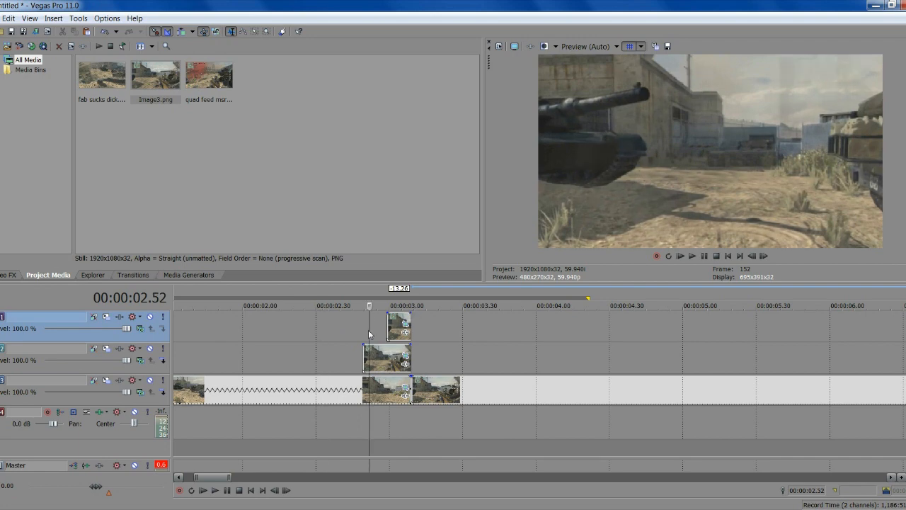
pyautogui.press('Right')
pyautogui.press('Right')
pyautogui.press('Right')
pyautogui.press('Right')
pyautogui.press('Right')
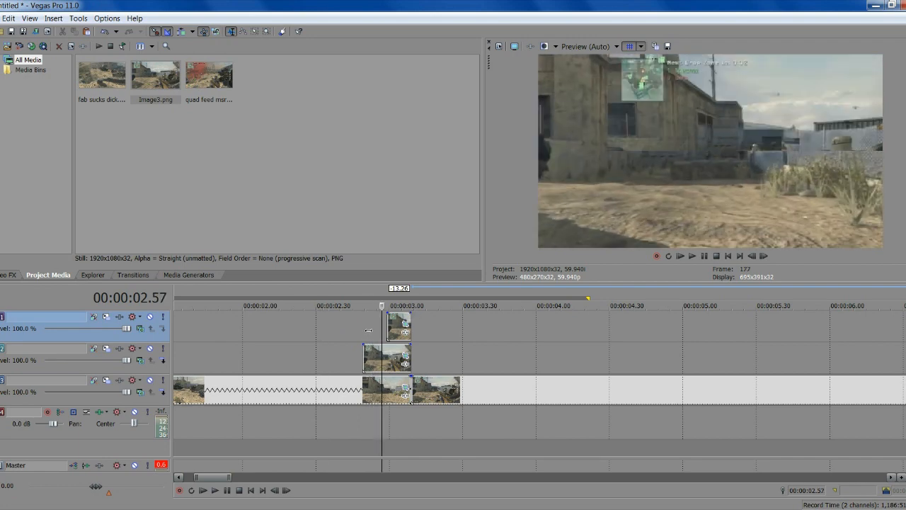
pyautogui.click(363, 337)
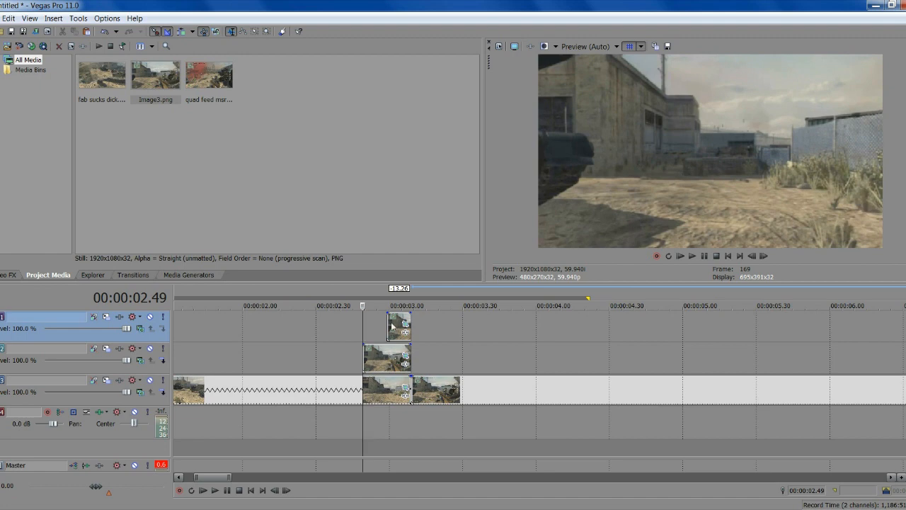
pyautogui.click(392, 326)
pyautogui.moveTo(386, 320); pyautogui.dragTo(364, 322)
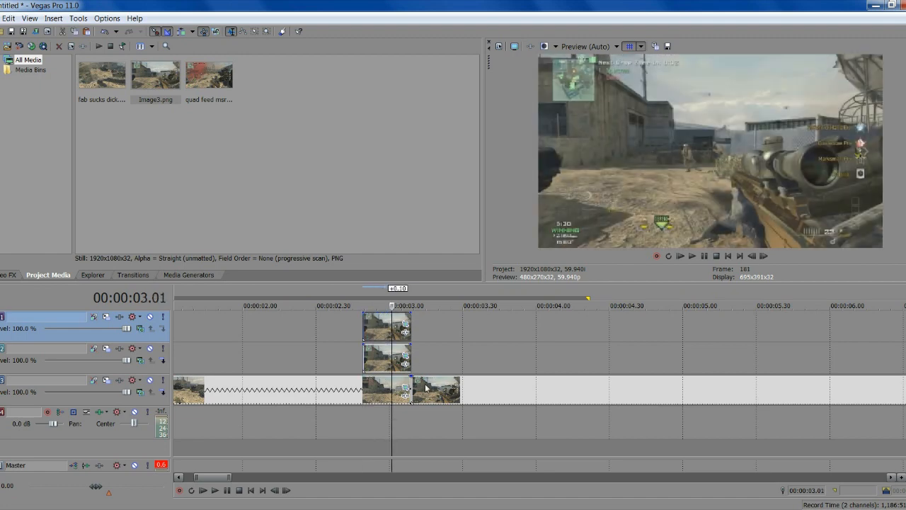
pyautogui.click(364, 329)
pyautogui.scroll(2, 389, 323)
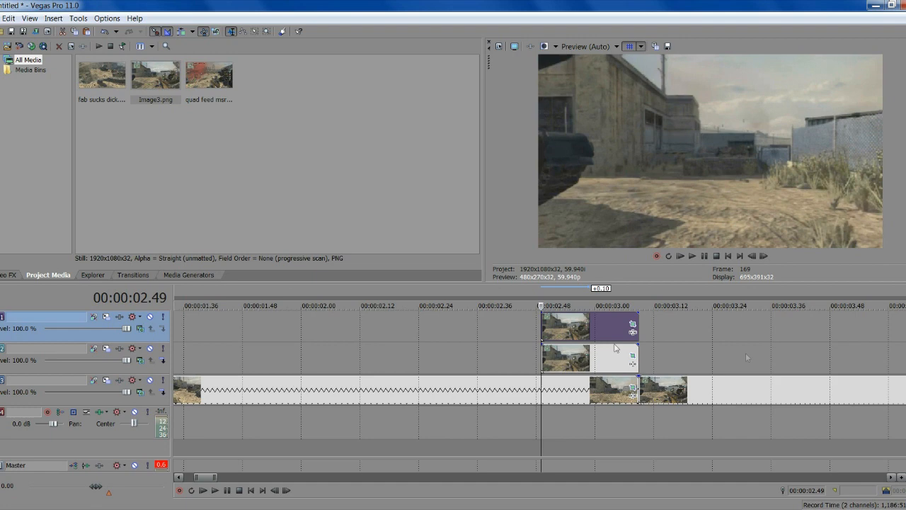
# In the top snapshot's Pan/Crop, add a position keyframe at 00:00:00.10 holding it off-frame right
pyautogui.click(633, 326)
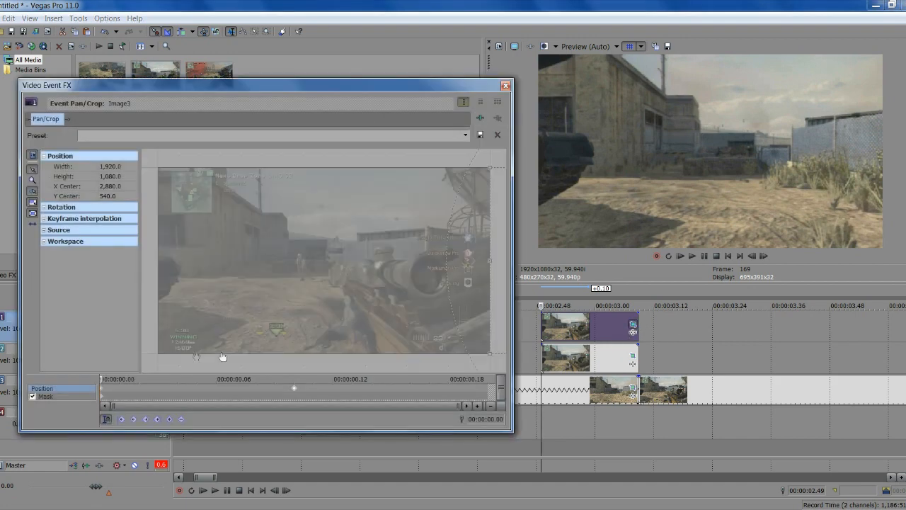
pyautogui.click(294, 388)
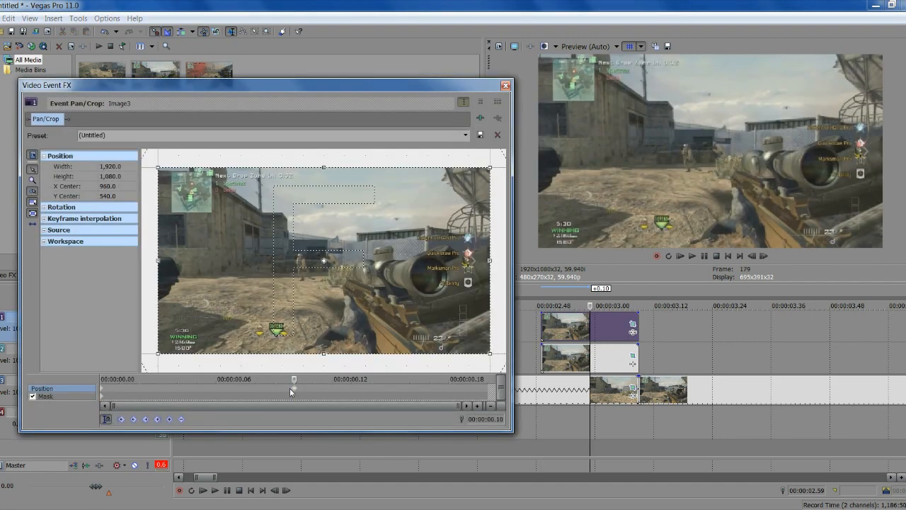
pyautogui.click(103, 392)
pyautogui.scroll(-2, 387, 247)
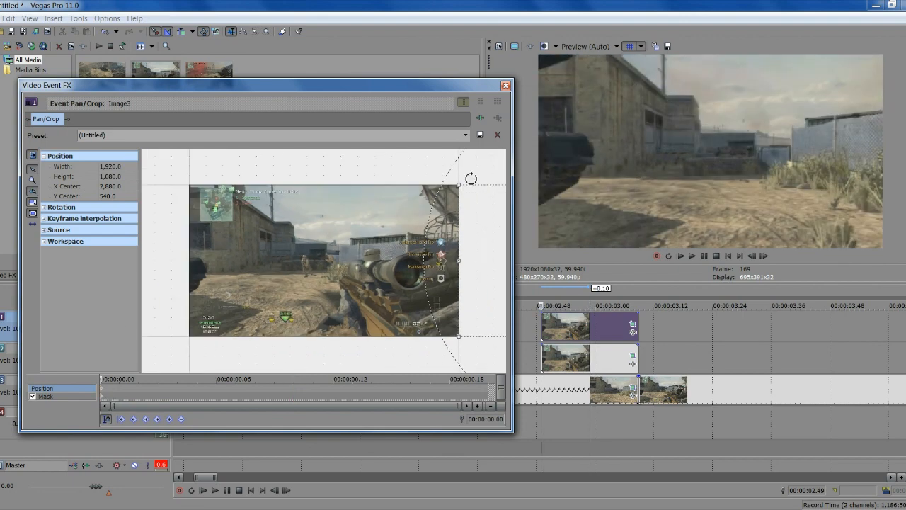
pyautogui.click(764, 256)
pyautogui.click(764, 256)
pyautogui.click(764, 255)
pyautogui.click(764, 256)
pyautogui.click(765, 256)
pyautogui.click(765, 255)
pyautogui.click(765, 256)
pyautogui.click(764, 255)
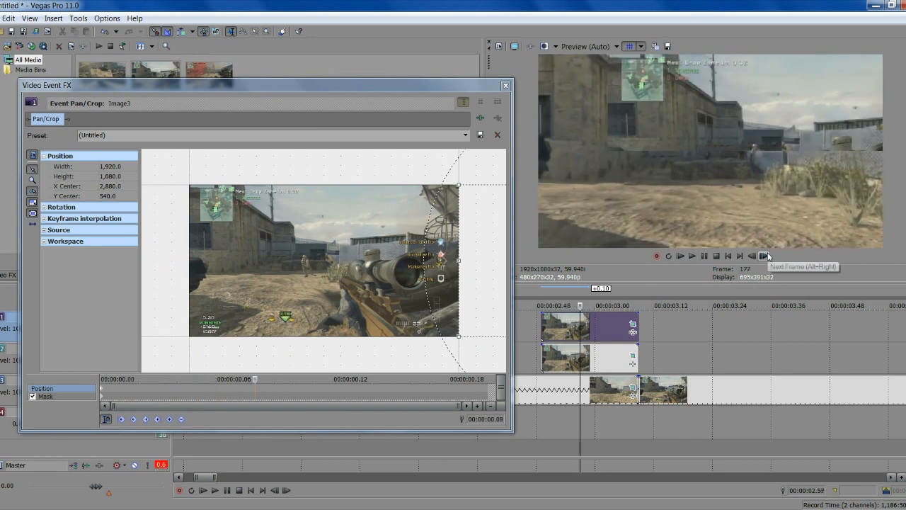
pyautogui.click(764, 255)
pyautogui.click(765, 256)
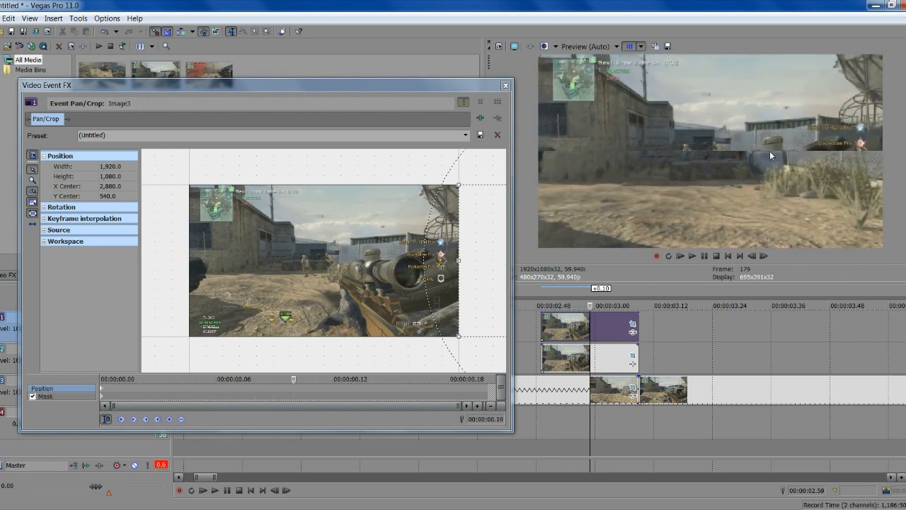
pyautogui.click(169, 419)
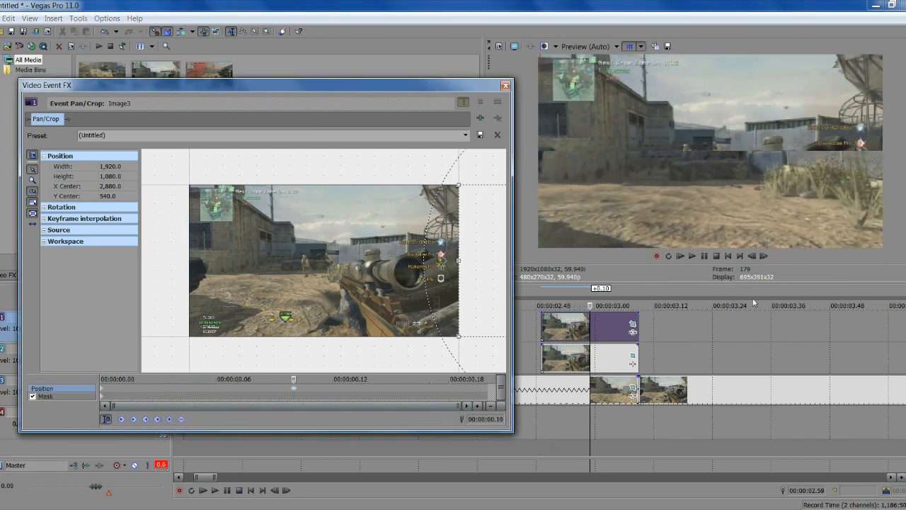
# At the clip's end, slide the frame to X Center 960 and close Pan/Crop
pyautogui.click(762, 258)
pyautogui.click(762, 257)
pyautogui.click(762, 258)
pyautogui.click(762, 258)
pyautogui.click(762, 257)
pyautogui.click(762, 258)
pyautogui.click(296, 387)
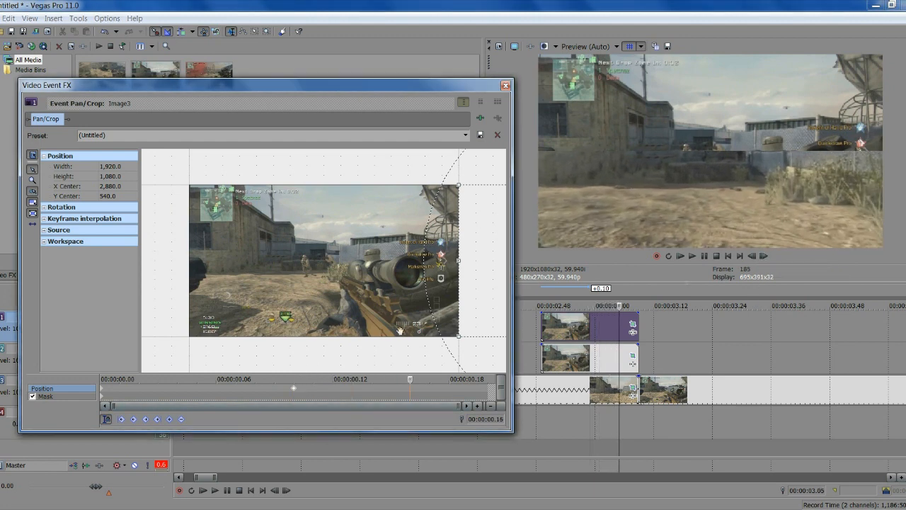
pyautogui.click(765, 257)
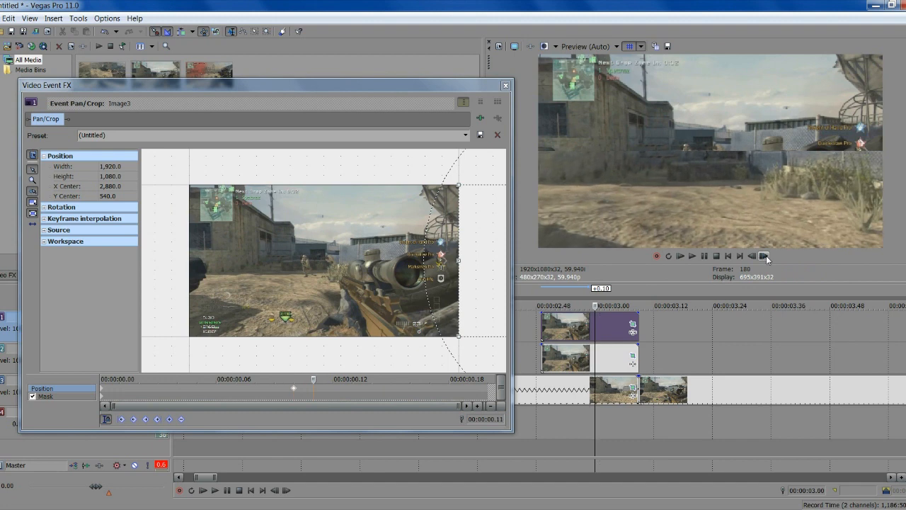
pyautogui.click(765, 257)
pyautogui.click(765, 257)
pyautogui.click(765, 257)
pyautogui.click(765, 257)
pyautogui.click(765, 257)
pyautogui.click(765, 258)
pyautogui.click(764, 257)
pyautogui.click(765, 257)
pyautogui.click(765, 257)
pyautogui.moveTo(460, 263); pyautogui.dragTo(211, 234)
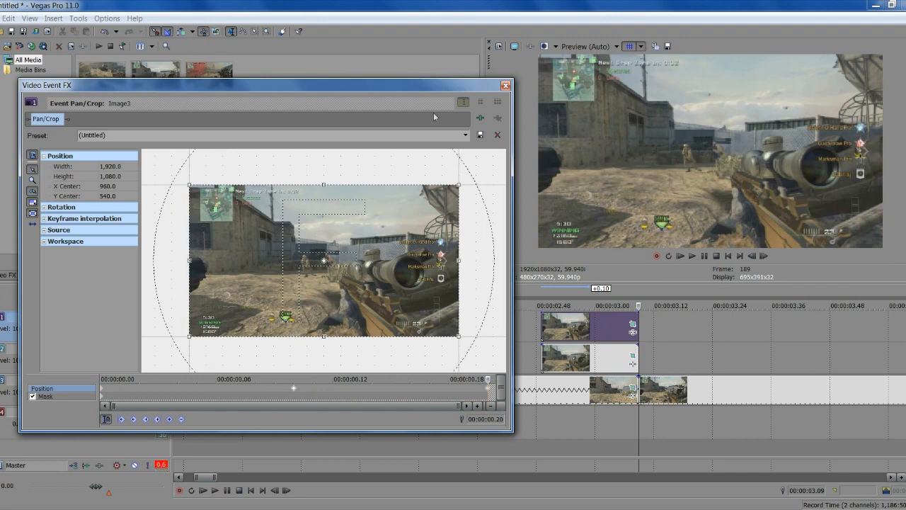
pyautogui.click(506, 86)
pyautogui.moveTo(698, 354); pyautogui.dragTo(476, 351)
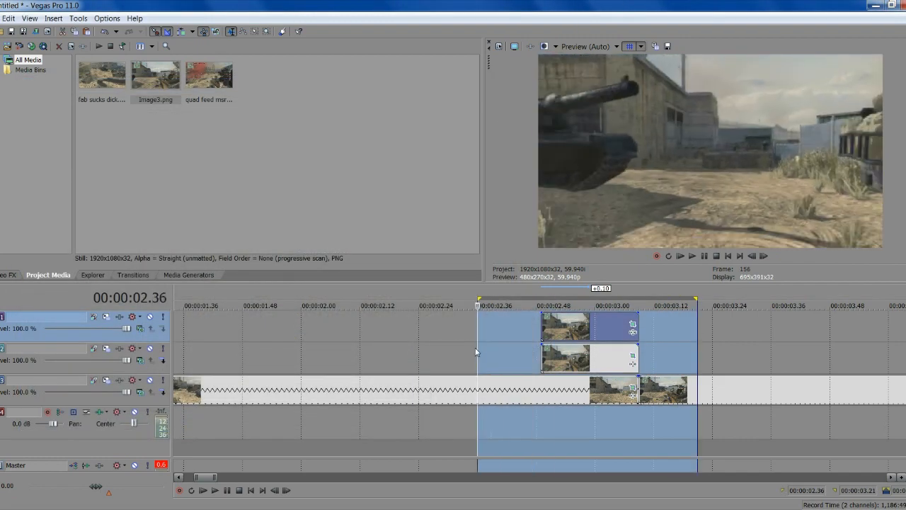
pyautogui.press('space')
pyautogui.click(705, 256)
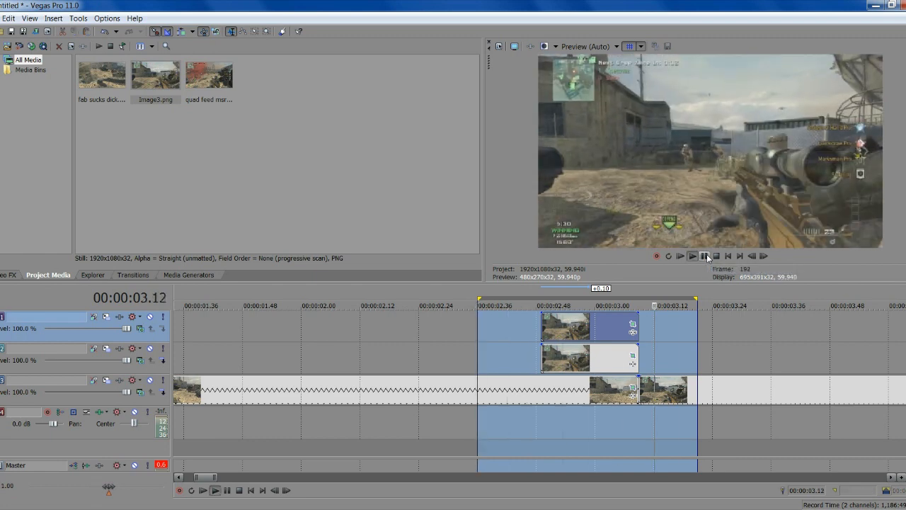
pyautogui.click(552, 409)
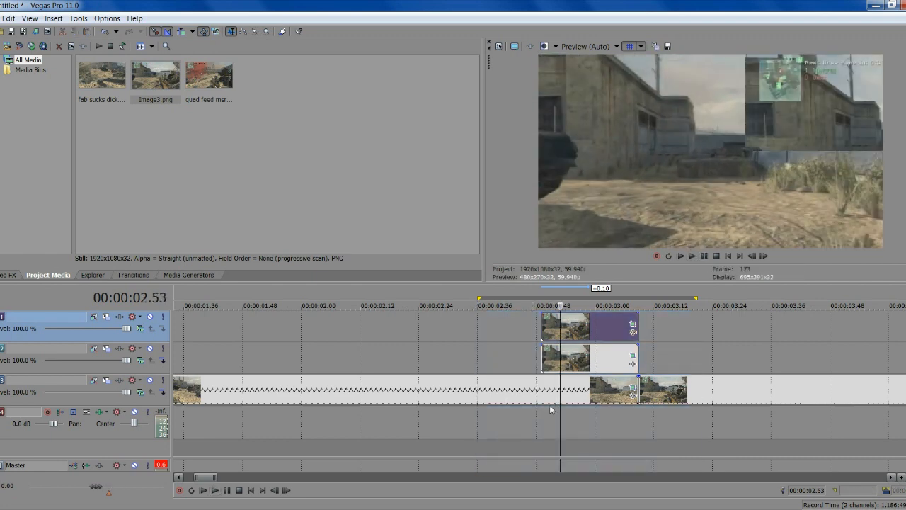
# Add Fast swish.wav from the sound effects folder to an audio track
pyautogui.click(209, 90)
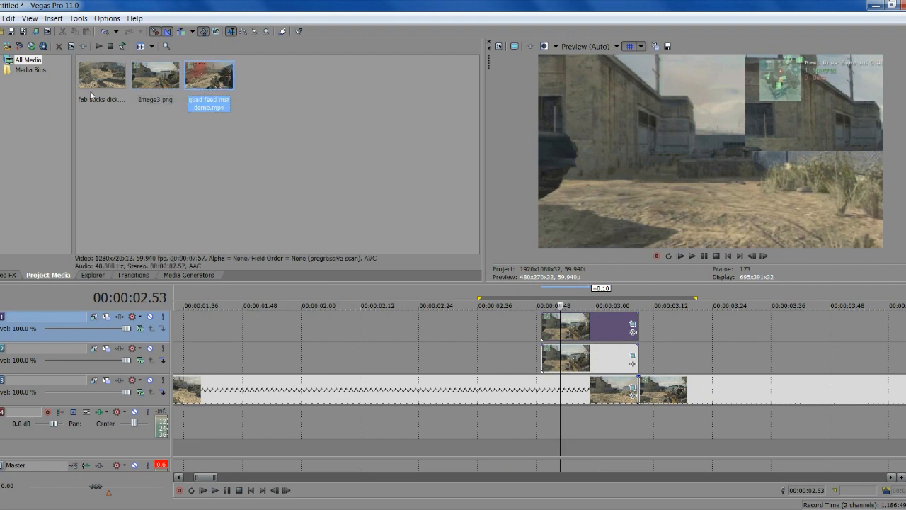
pyautogui.click(124, 507)
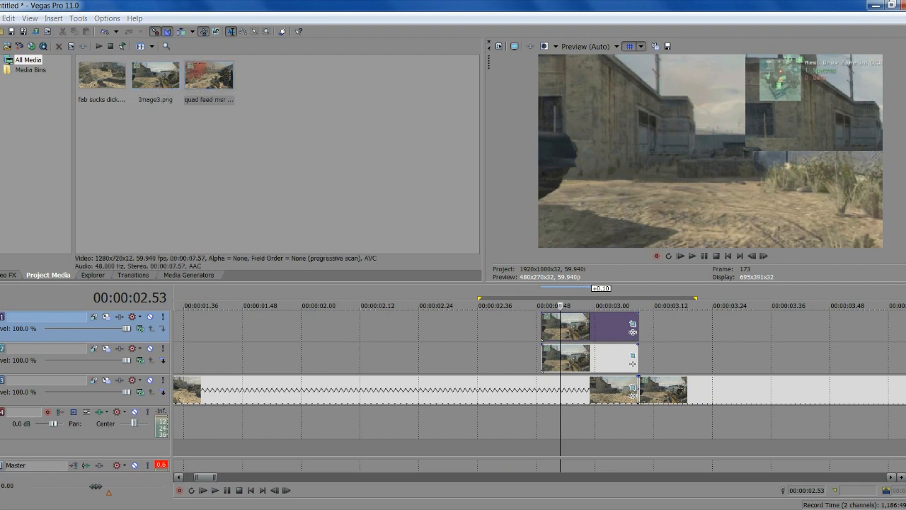
pyautogui.moveTo(503, 269); pyautogui.dragTo(574, 430)
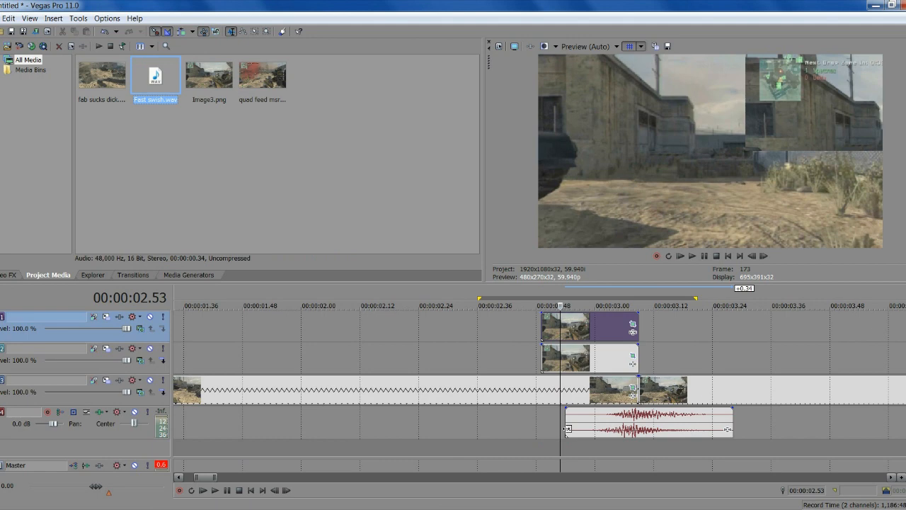
# Trim the swish's start, test its timing, and line it up with the snapshot clips' start
pyautogui.moveTo(569, 425); pyautogui.dragTo(595, 426)
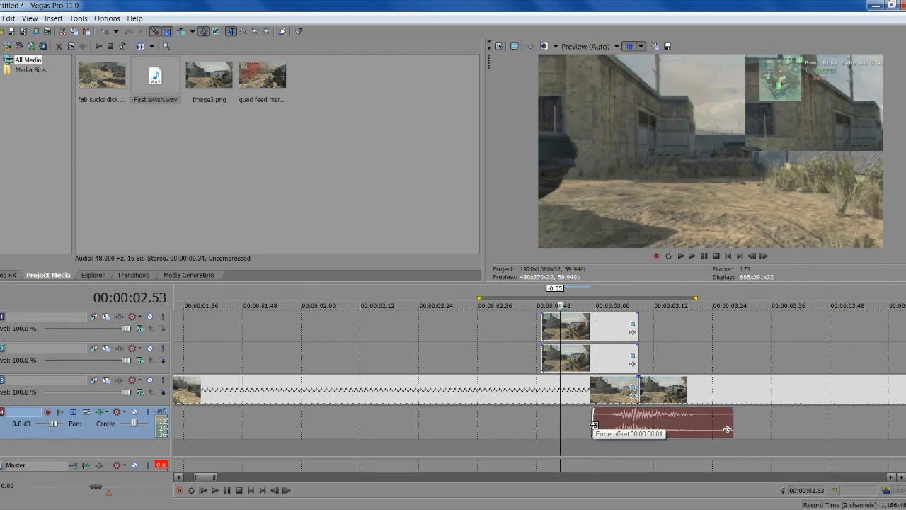
pyautogui.scroll(1, 594, 425)
pyautogui.scroll(-1, 599, 416)
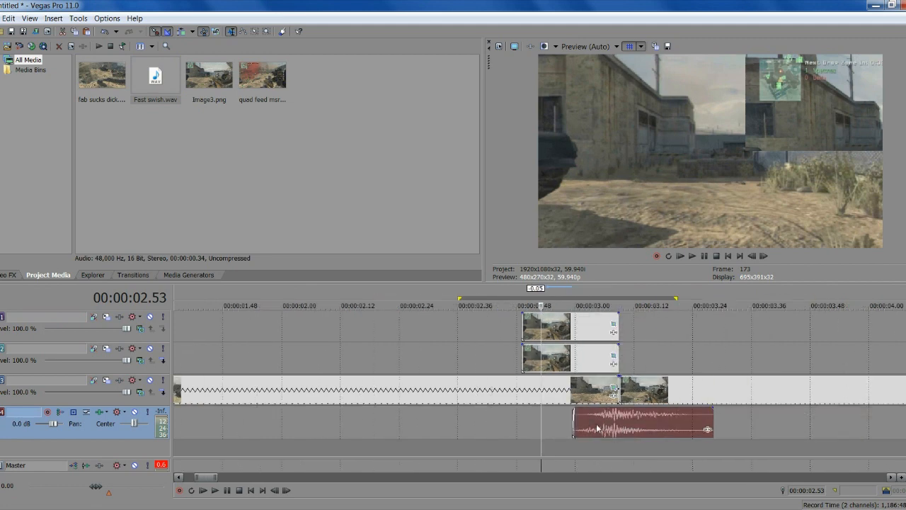
pyautogui.moveTo(609, 425); pyautogui.dragTo(638, 423)
pyautogui.moveTo(722, 422); pyautogui.dragTo(796, 422)
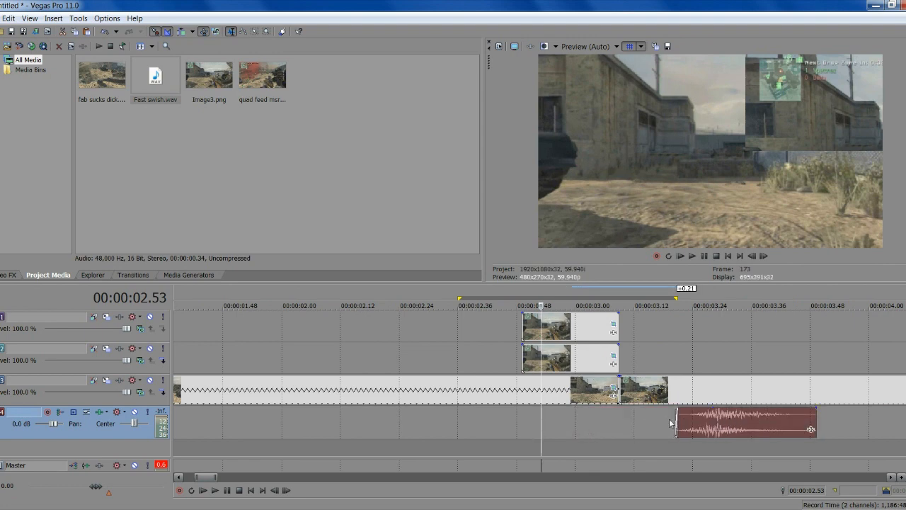
pyautogui.click(668, 425)
pyautogui.click(705, 256)
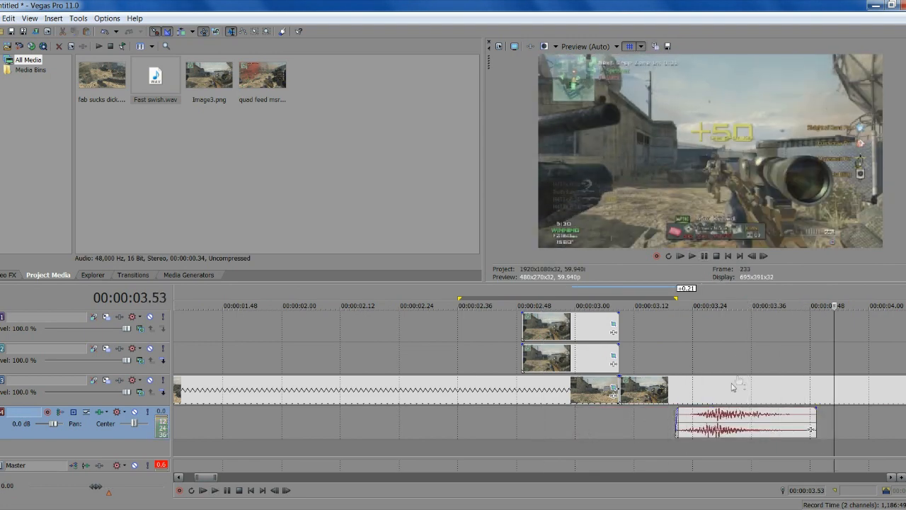
pyautogui.moveTo(720, 434); pyautogui.dragTo(564, 423)
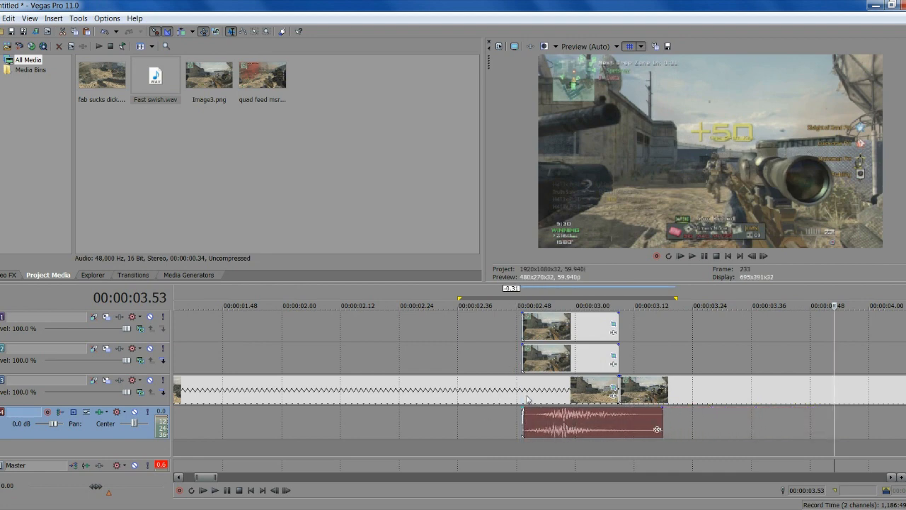
pyautogui.middleClick(481, 395)
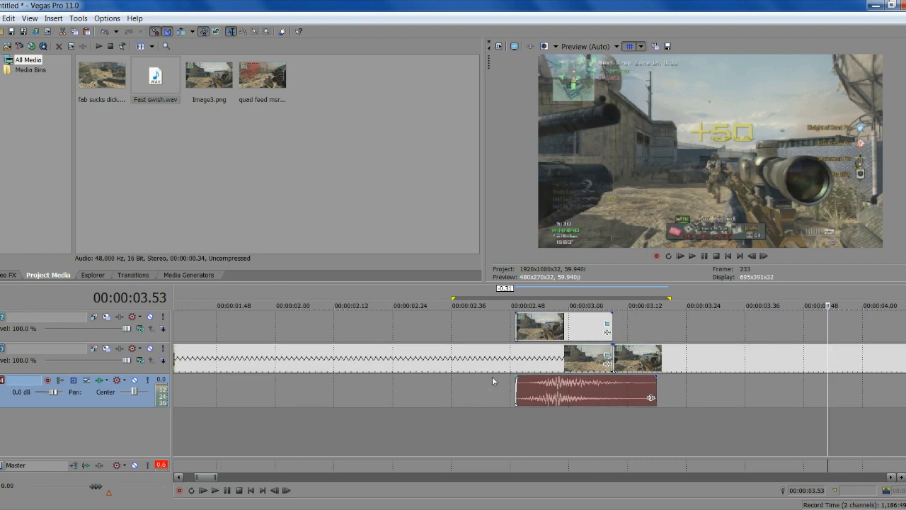
# Insert a new audio track below the swish and copy the Fast swish clip
pyautogui.rightClick(557, 443)
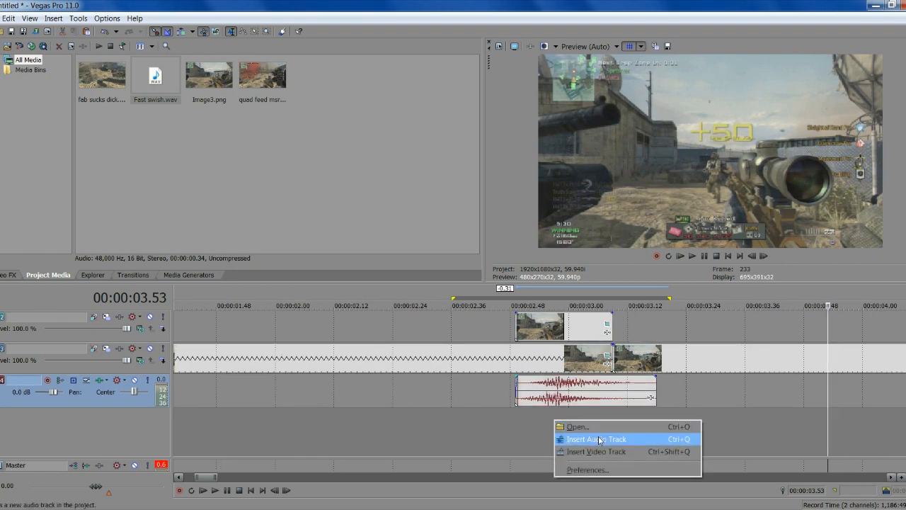
pyautogui.click(599, 440)
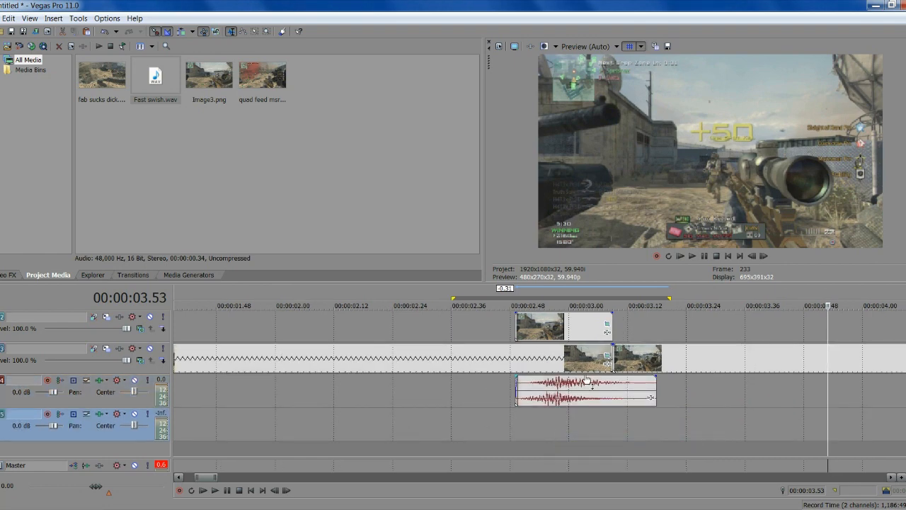
pyautogui.rightClick(578, 386)
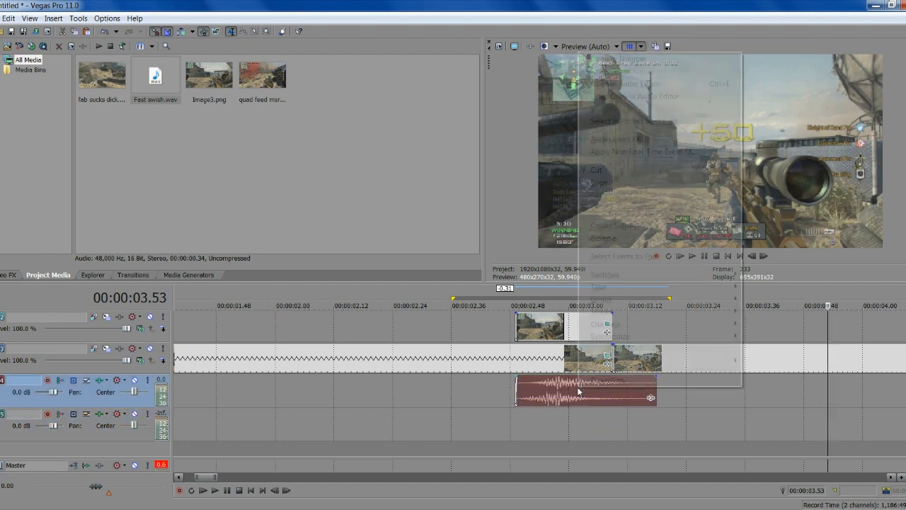
pyautogui.click(616, 186)
# Paste the swish copy onto the new audio track at about 00:00:02.49
pyautogui.click(517, 324)
pyautogui.scroll(-1, 538, 375)
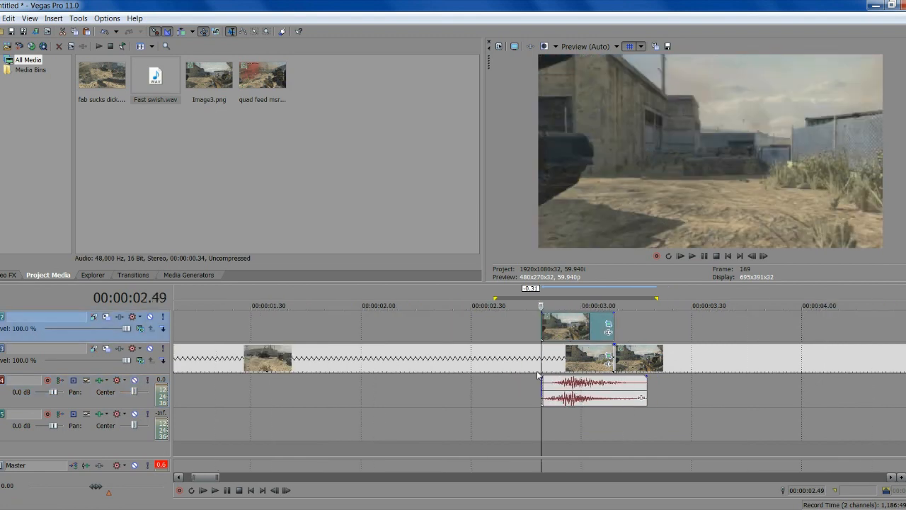
pyautogui.middleClick(537, 371)
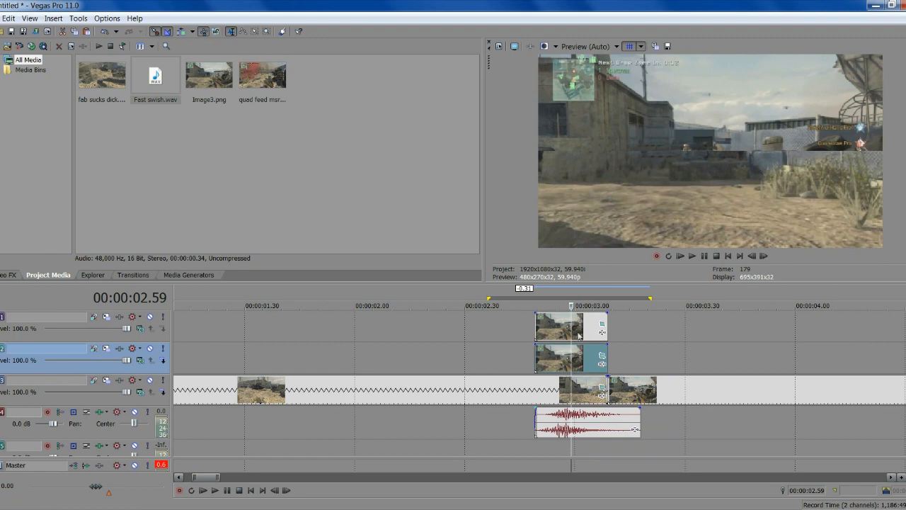
pyautogui.rightClick(598, 450)
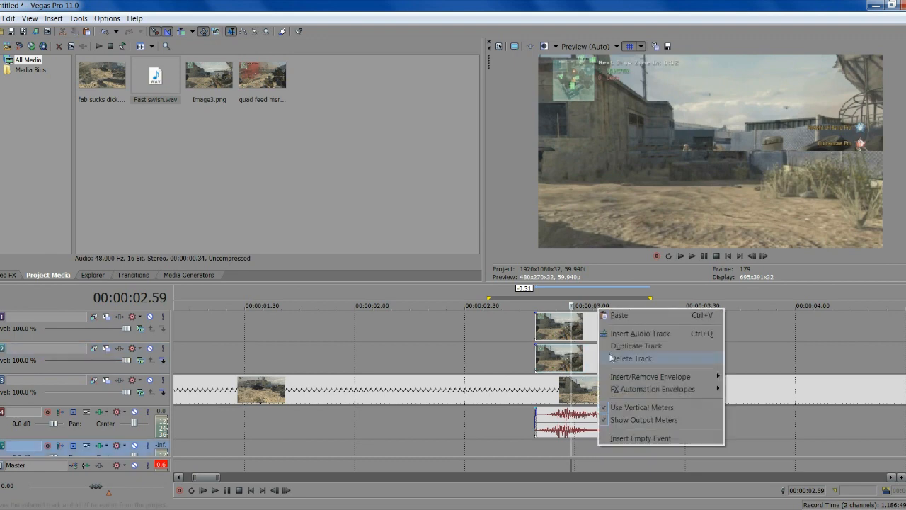
pyautogui.click(615, 313)
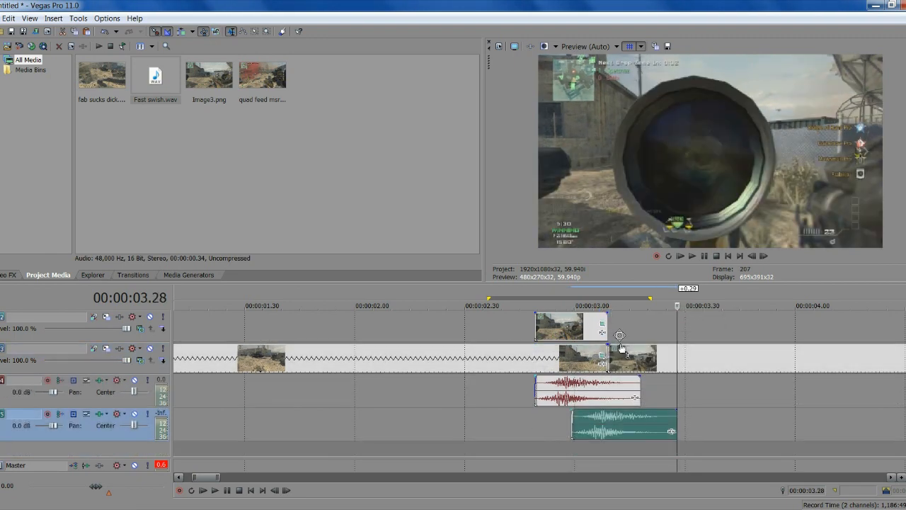
pyautogui.click(534, 427)
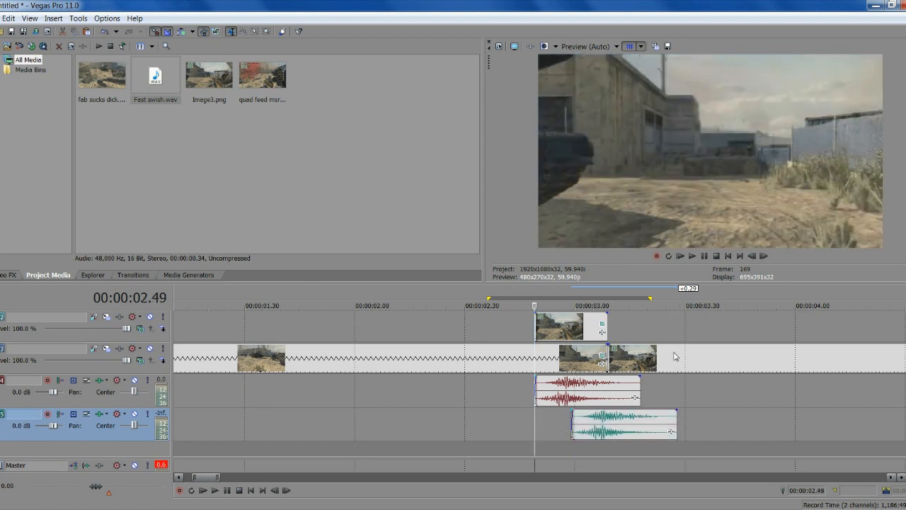
pyautogui.click(303, 333)
pyautogui.scroll(-5, 497, 316)
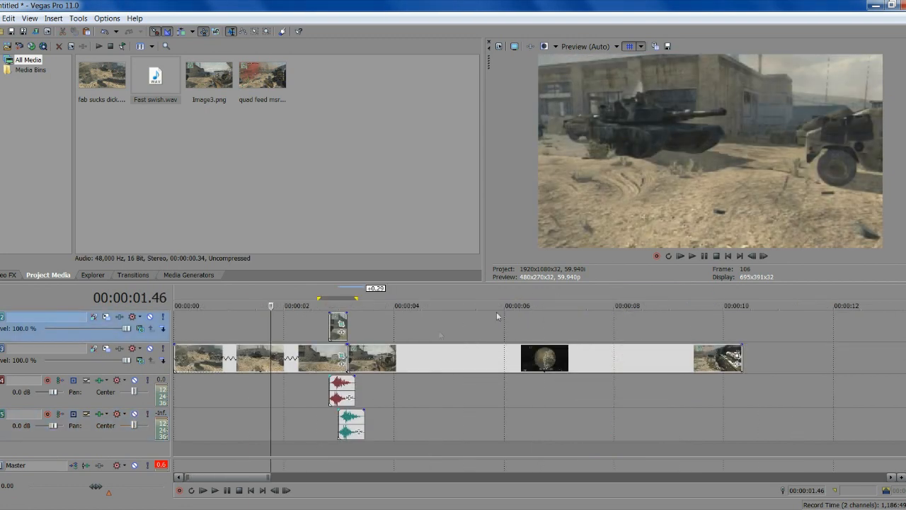
pyautogui.click(704, 258)
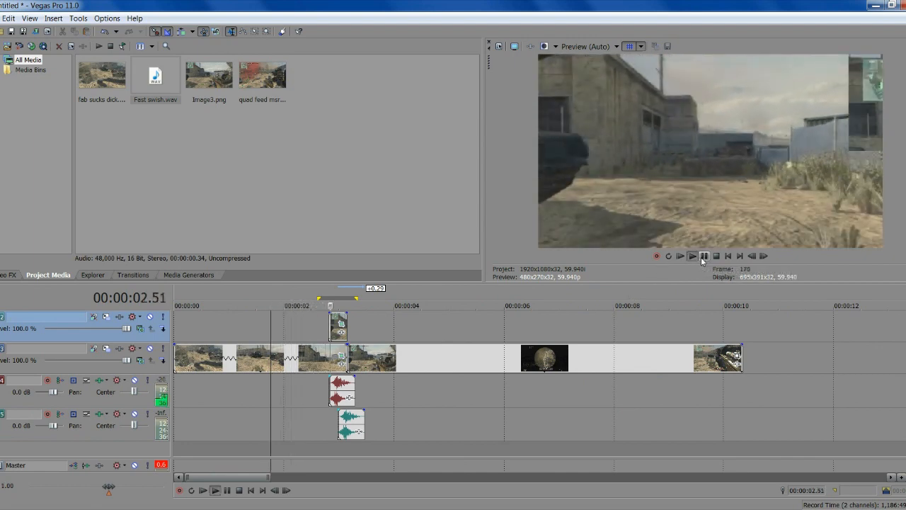
pyautogui.click(703, 256)
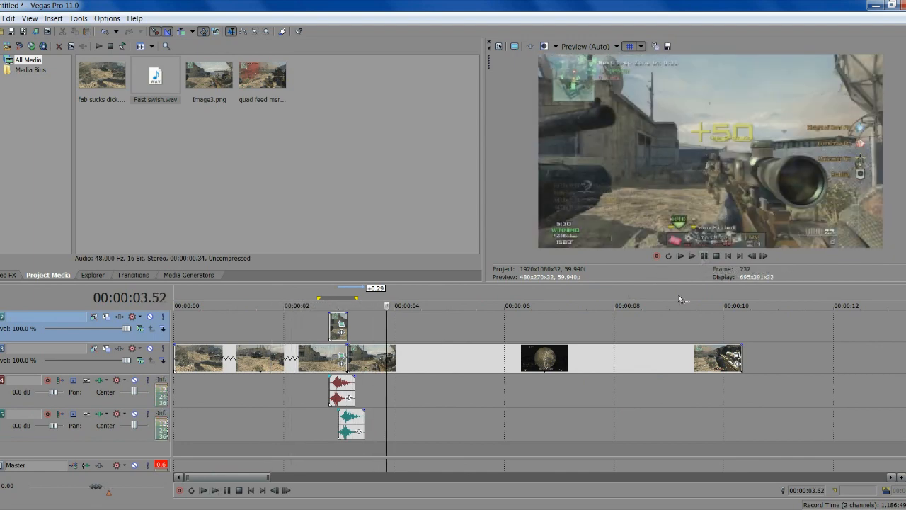
pyautogui.scroll(3, 546, 394)
pyautogui.click(376, 388)
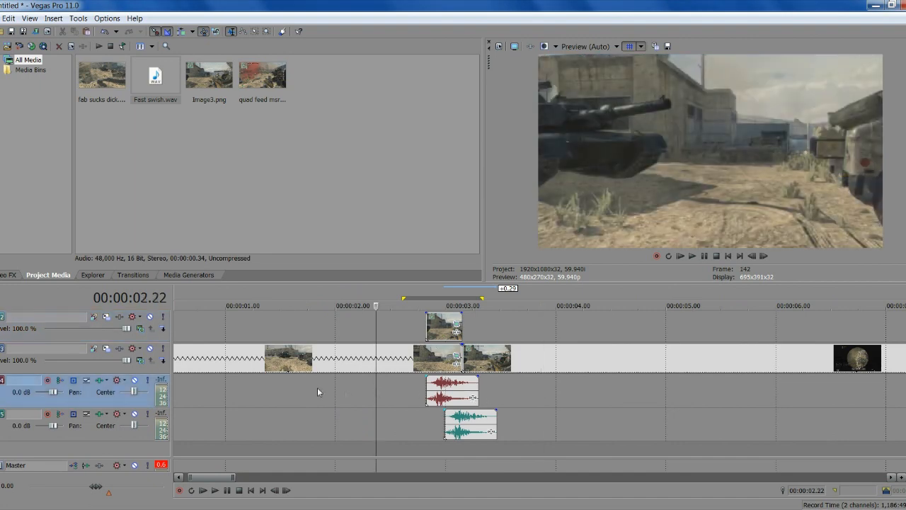
pyautogui.click(317, 387)
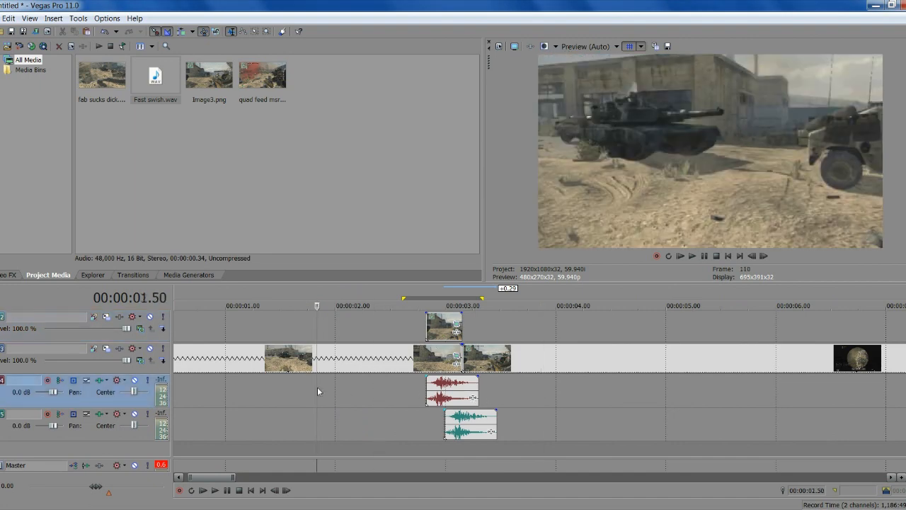
pyautogui.click(705, 257)
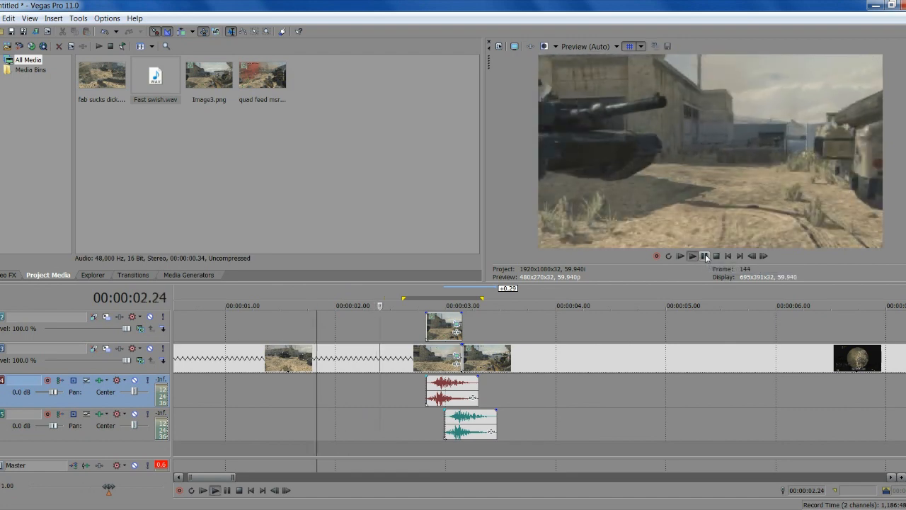
pyautogui.click(705, 257)
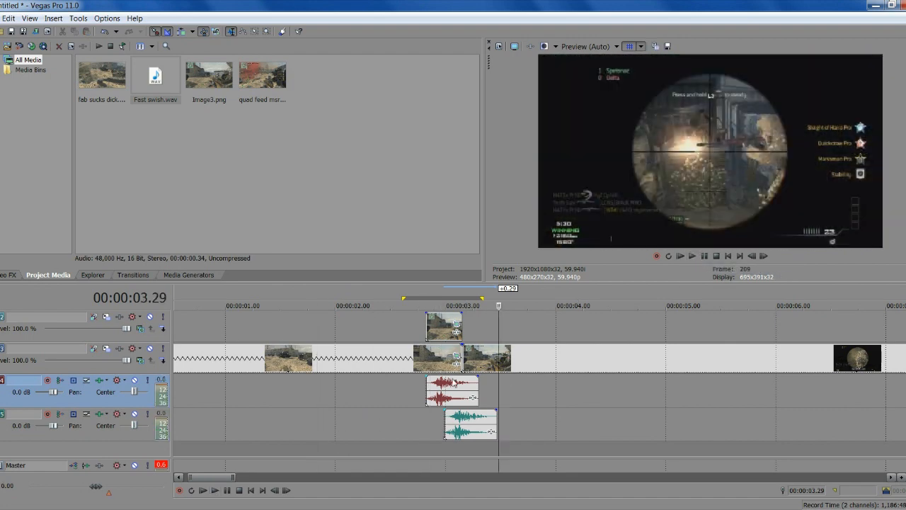
pyautogui.click(383, 337)
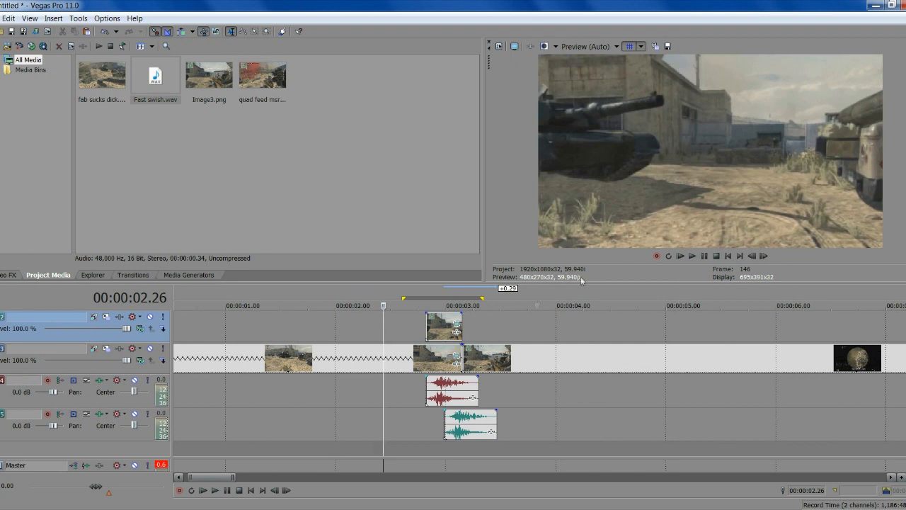
pyautogui.click(729, 257)
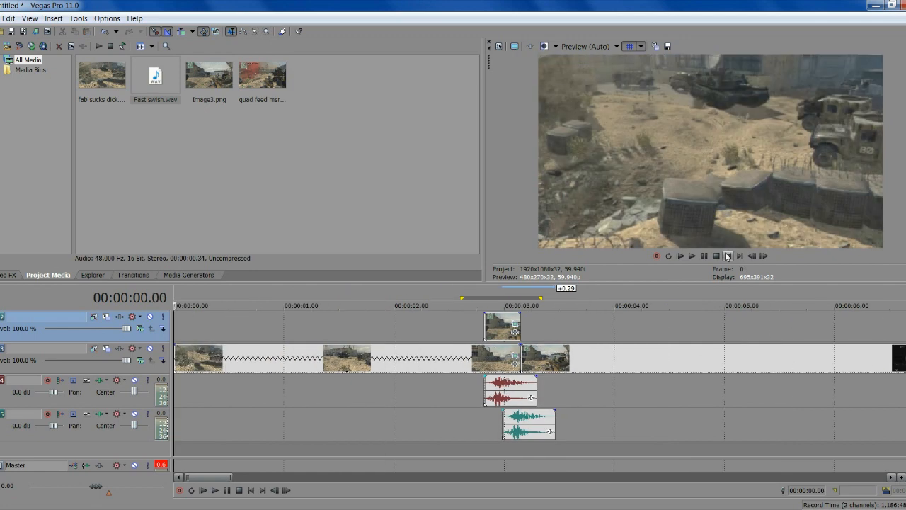